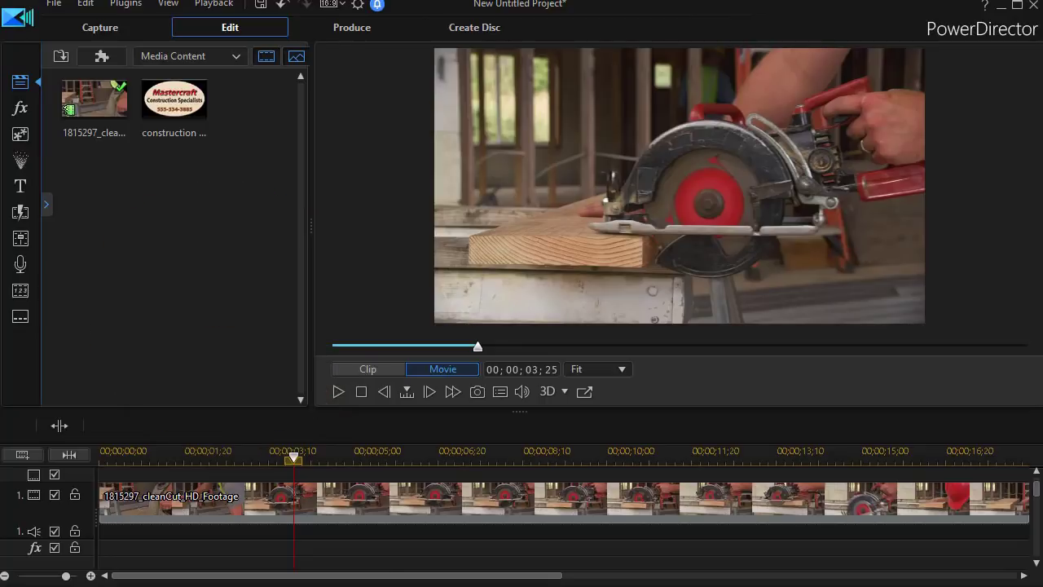
Place the construction logo image at the start of track 2 and shrink it to about 0.54 width over the video's left half
{"action": "left_click", "coordinate": [170, 114]}
{"action": "left_click_drag", "start_coordinate": [170, 99], "coordinate": [96, 537]}
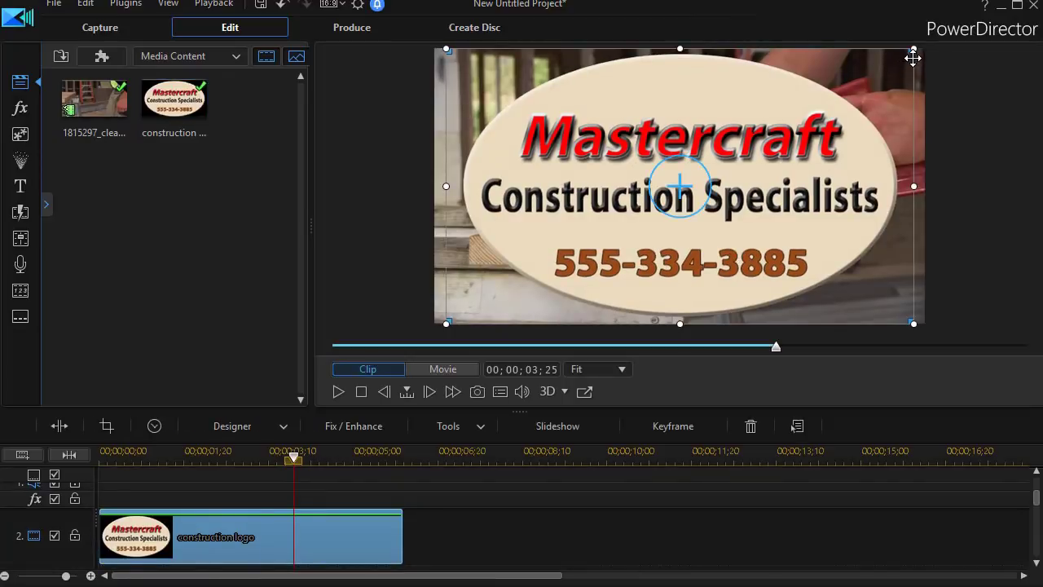
{"action": "left_click_drag", "start_coordinate": [911, 49], "coordinate": [711, 167]}
{"action": "left_click_drag", "start_coordinate": [579, 249], "coordinate": [584, 199]}
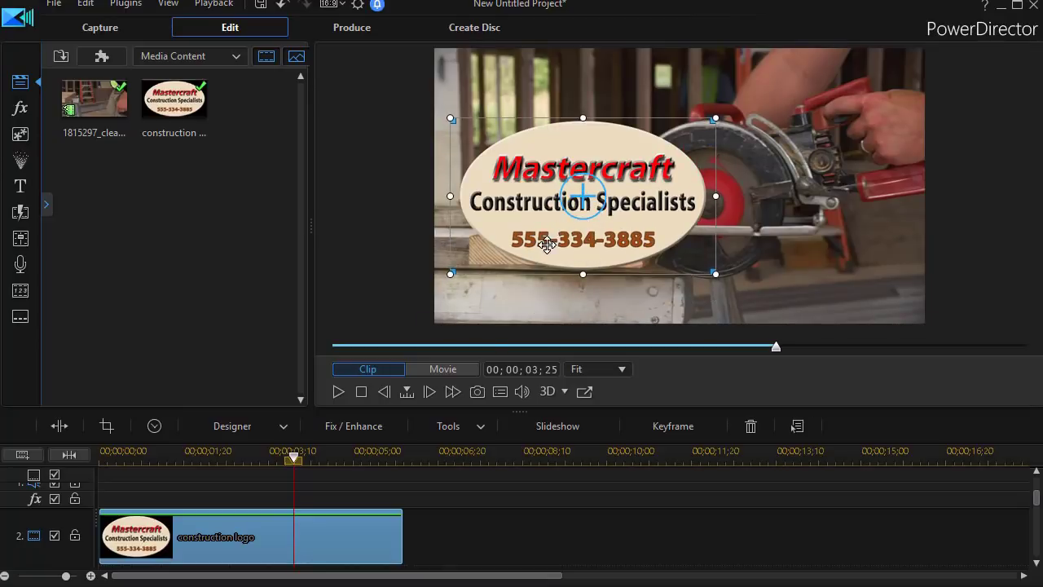
Keyframe the logo's rotation in the PiP Designer with a start key at 00;00;00;00 and a spin ending at 00;00;01;18
{"action": "double_click", "coordinate": [323, 539]}
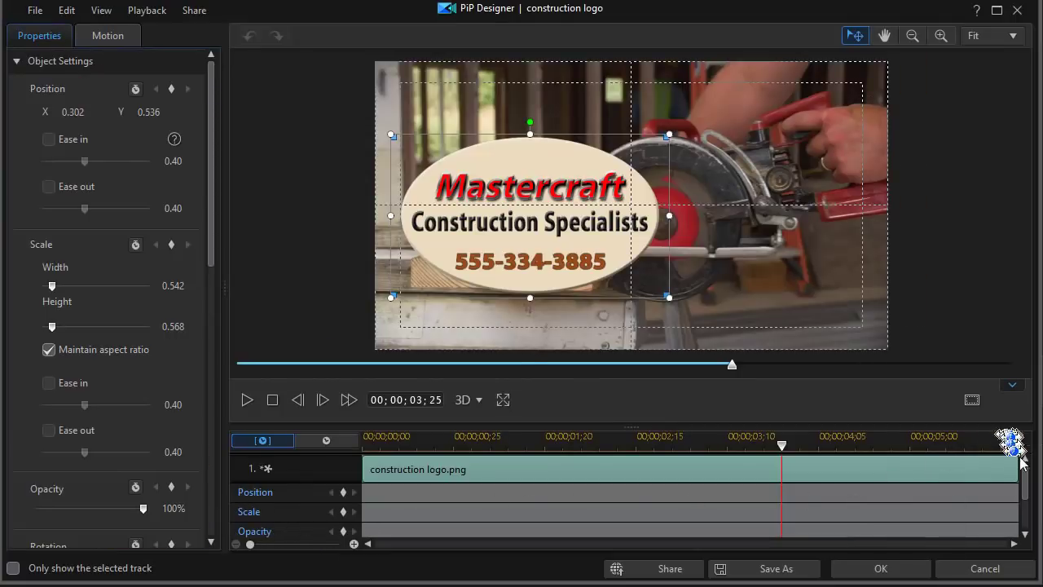
{"action": "left_click_drag", "start_coordinate": [1026, 489], "coordinate": [1029, 507]}
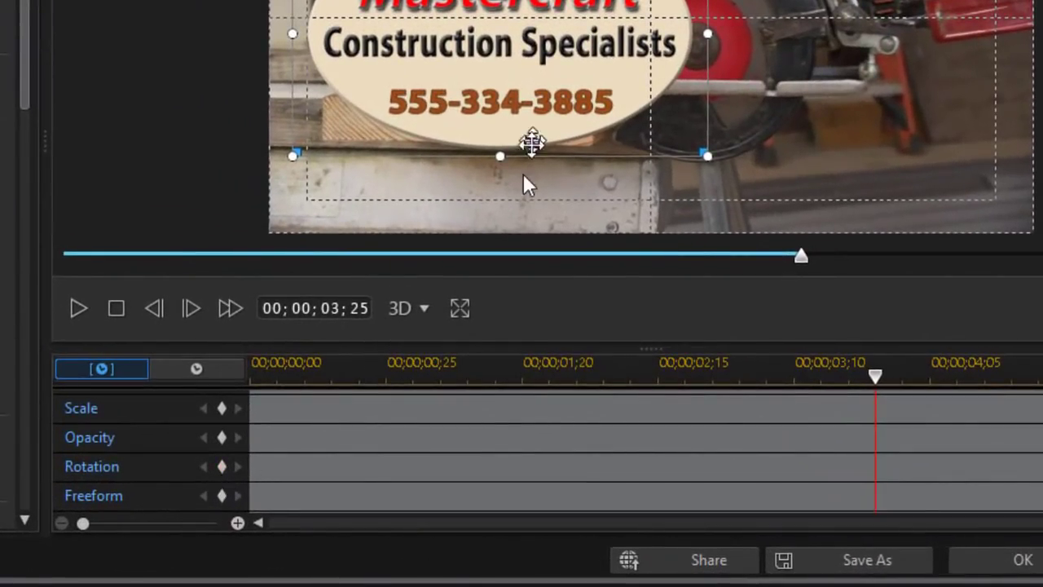
{"action": "left_click", "coordinate": [359, 381]}
{"action": "left_click_drag", "start_coordinate": [359, 381], "coordinate": [244, 403]}
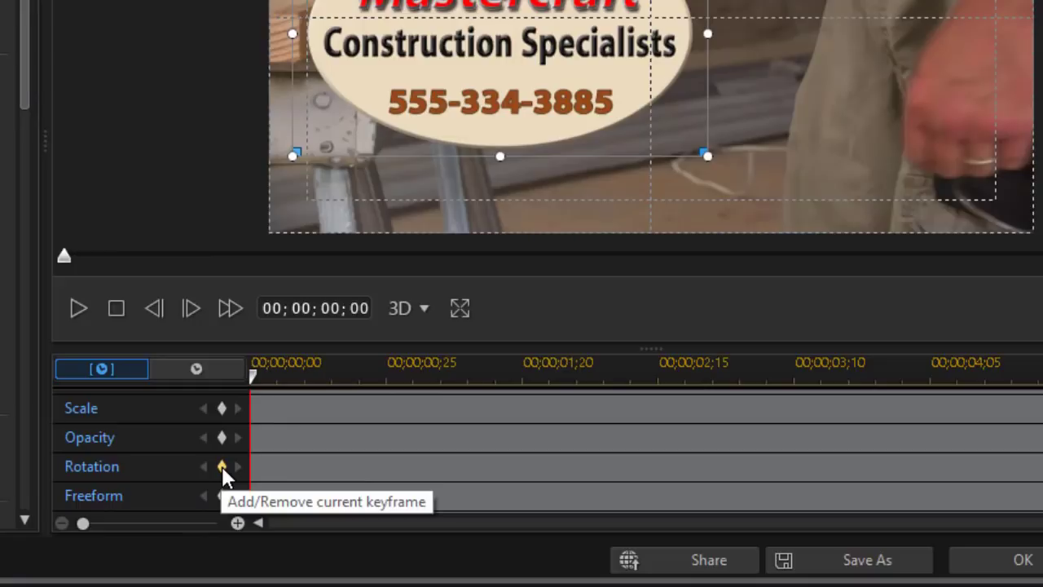
{"action": "left_click", "coordinate": [223, 467]}
{"action": "left_click_drag", "start_coordinate": [255, 377], "coordinate": [515, 380]}
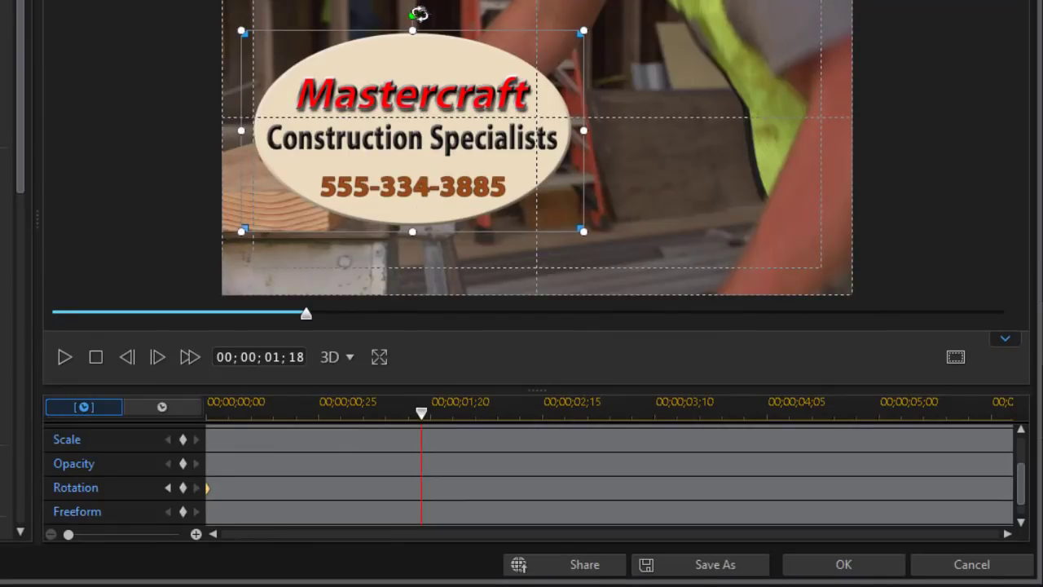
{"action": "mouse_move", "coordinate": [418, 14]}
{"action": "left_mouse_down"}
{"action": "mouse_move", "coordinate": [470, 42]}
{"action": "mouse_move", "coordinate": [530, 121]}
{"action": "mouse_move", "coordinate": [536, 167]}
{"action": "mouse_move", "coordinate": [489, 272]}
{"action": "mouse_move", "coordinate": [381, 259]}
{"action": "mouse_move", "coordinate": [291, 204]}
{"action": "mouse_move", "coordinate": [228, 77]}
{"action": "mouse_move", "coordinate": [412, 15]}
{"action": "left_mouse_up"}
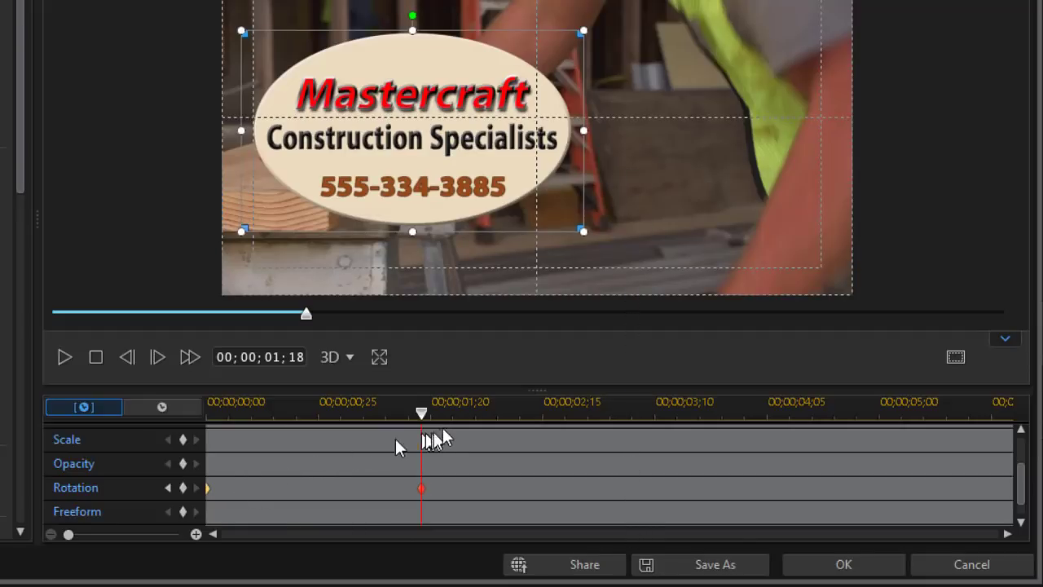
Play the logo's spin animation from the beginning and check its two rotation keyframes
{"action": "left_click_drag", "start_coordinate": [419, 414], "coordinate": [185, 432]}
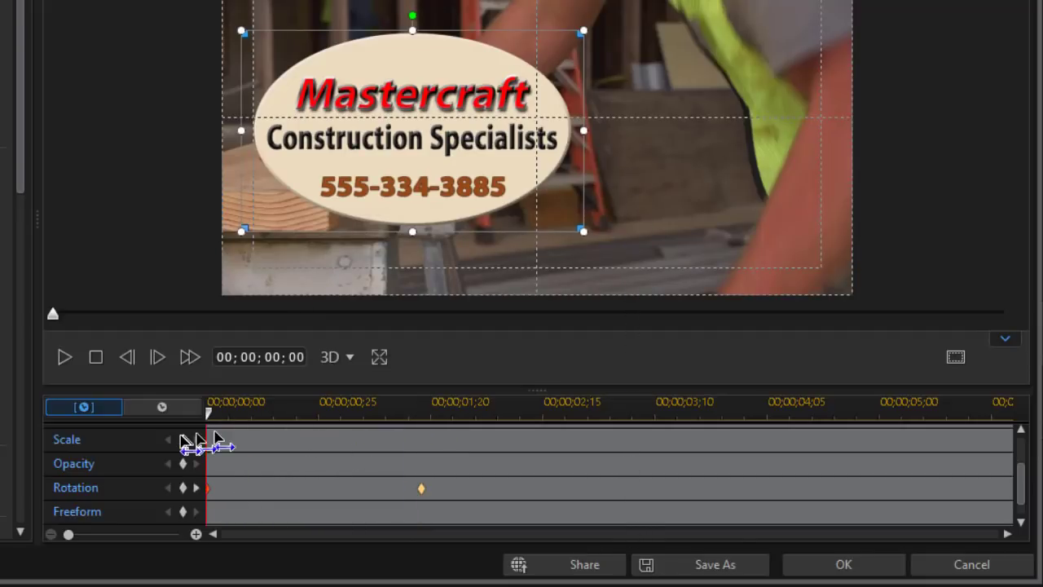
{"action": "left_click", "coordinate": [66, 358]}
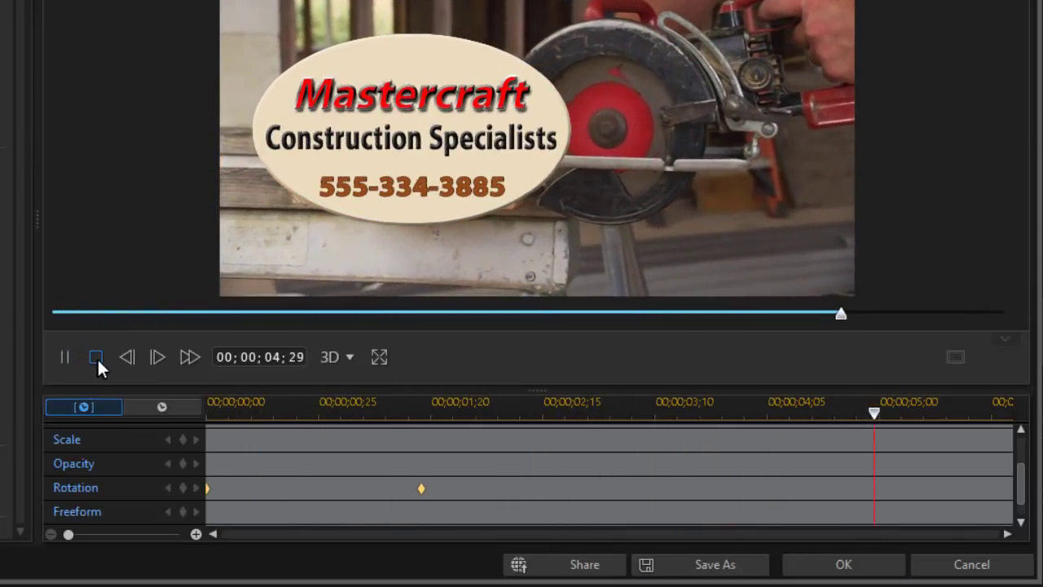
{"action": "left_click", "coordinate": [97, 359]}
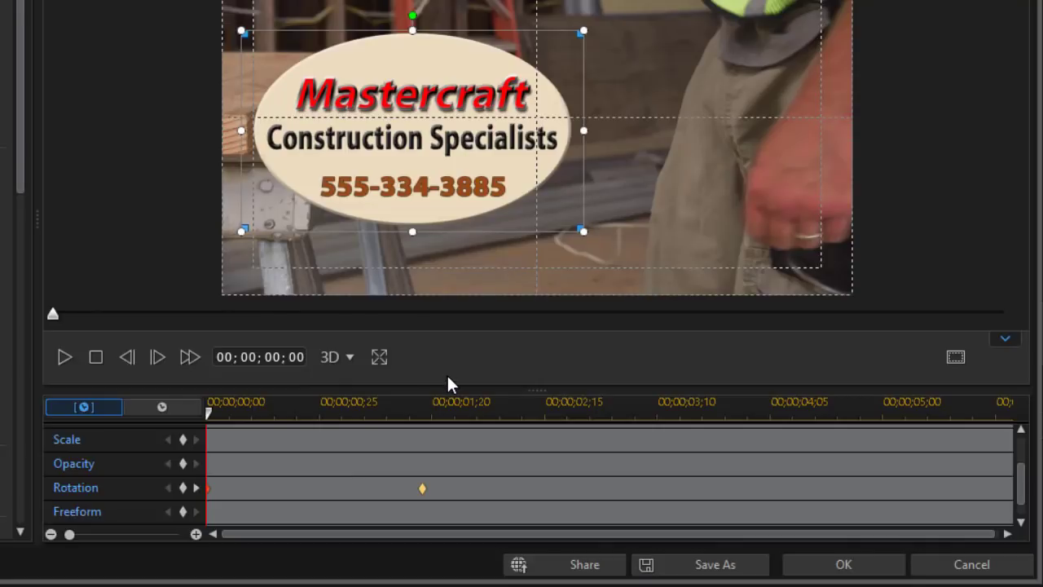
{"action": "scroll", "coordinate": [1021, 489], "scroll_direction": "down", "scroll_amount": 1}
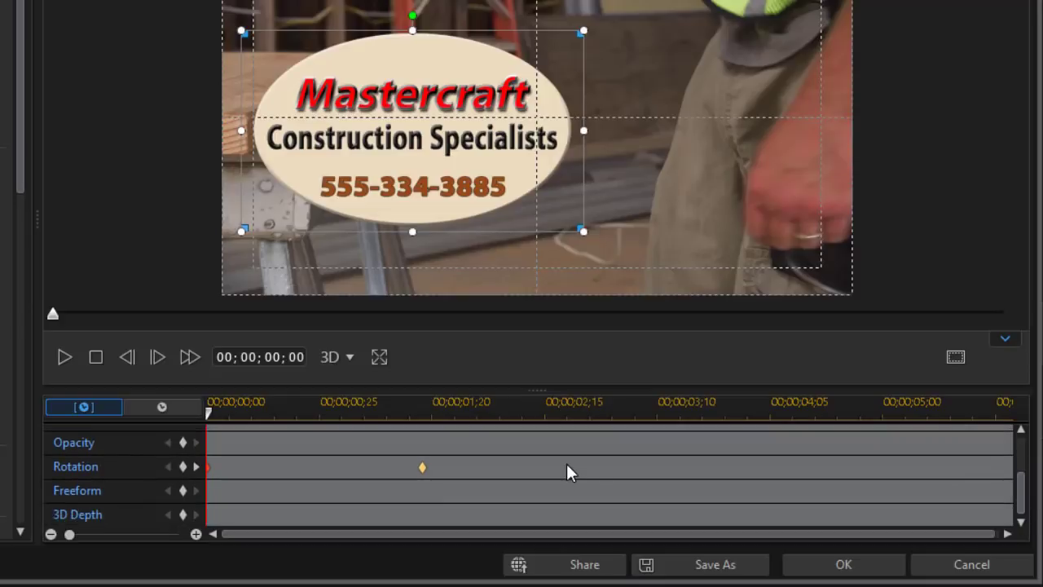
Close the PiP Designer and delete the construction logo clip from track 2
{"action": "left_click", "coordinate": [835, 570]}
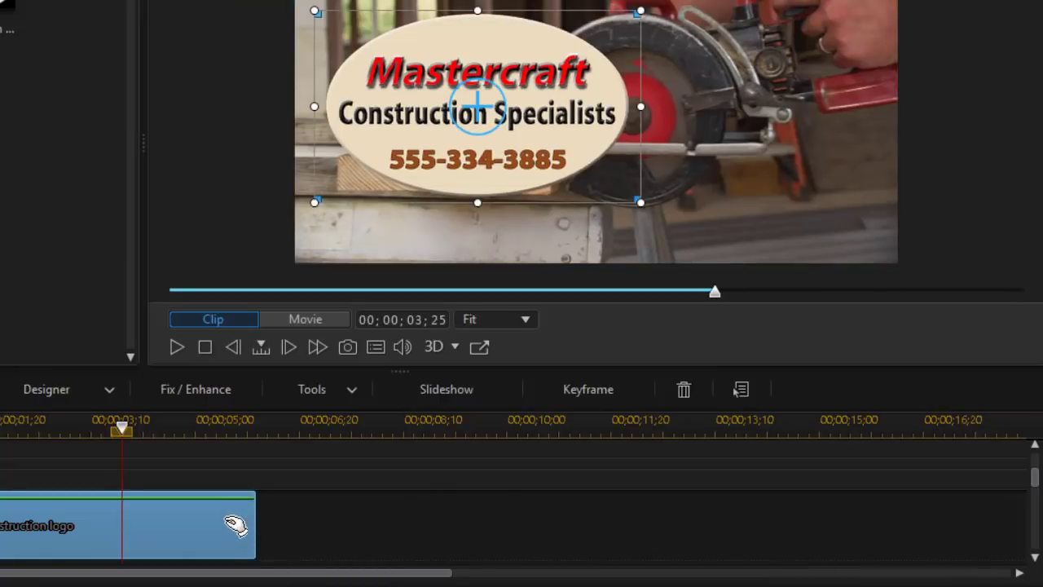
{"action": "key", "text": "Delete"}
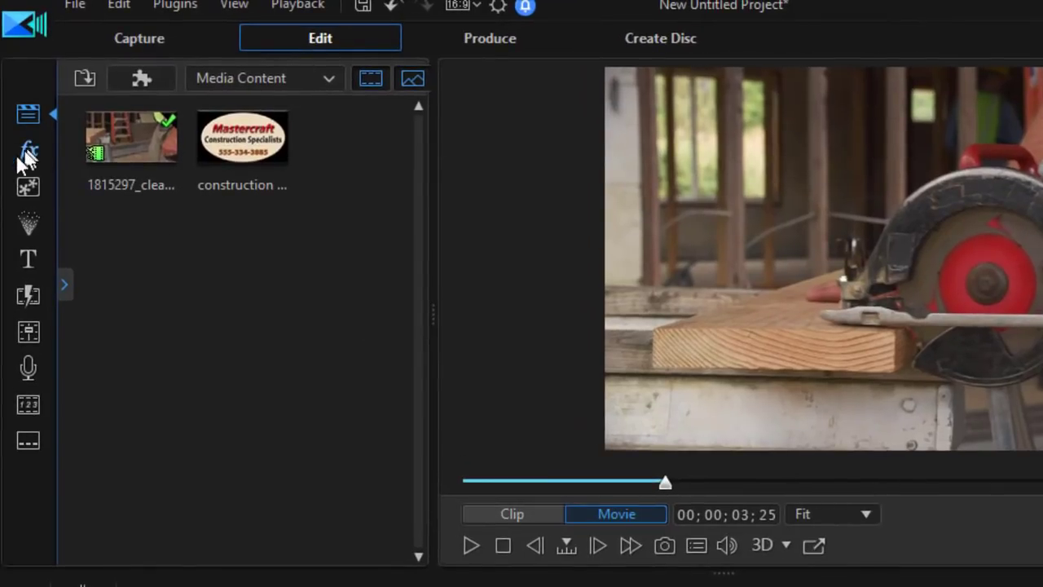
Add the NewBlue Titler Pro 1.5 title at the start of track 2
{"action": "left_click", "coordinate": [30, 260]}
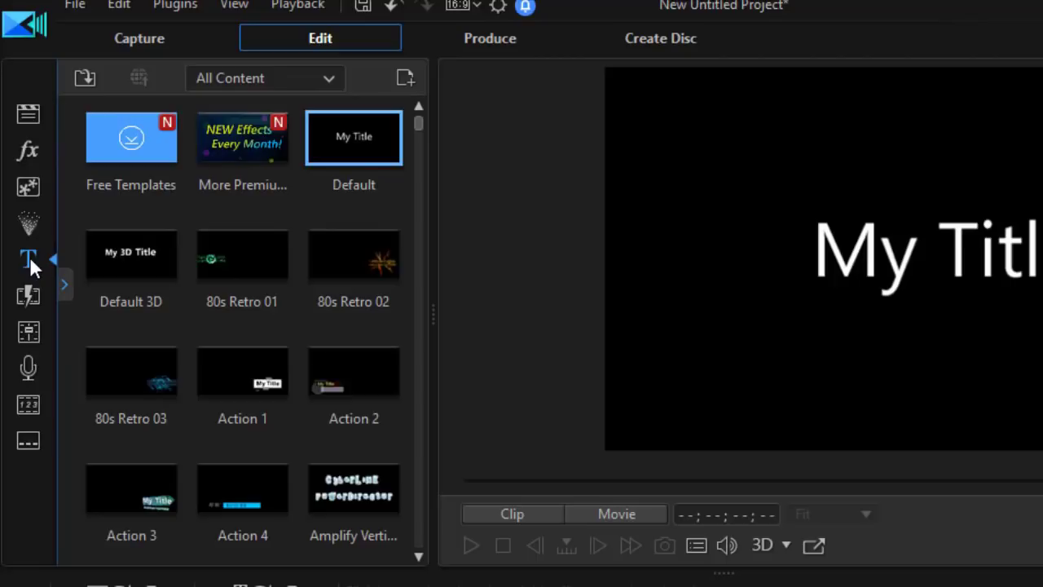
{"action": "left_click", "coordinate": [330, 78]}
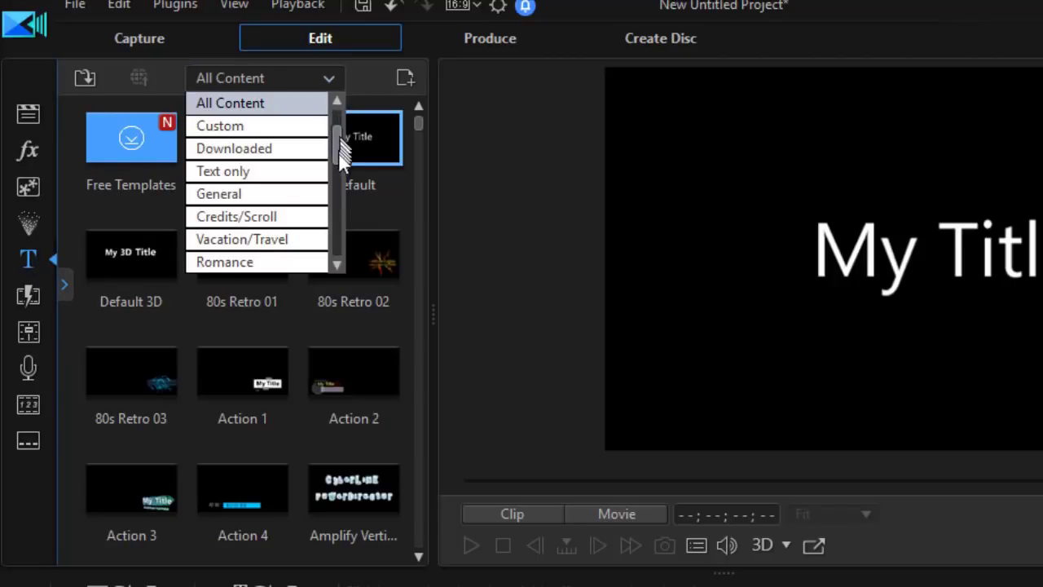
{"action": "left_click_drag", "start_coordinate": [339, 146], "coordinate": [331, 272]}
{"action": "left_click", "coordinate": [252, 262]}
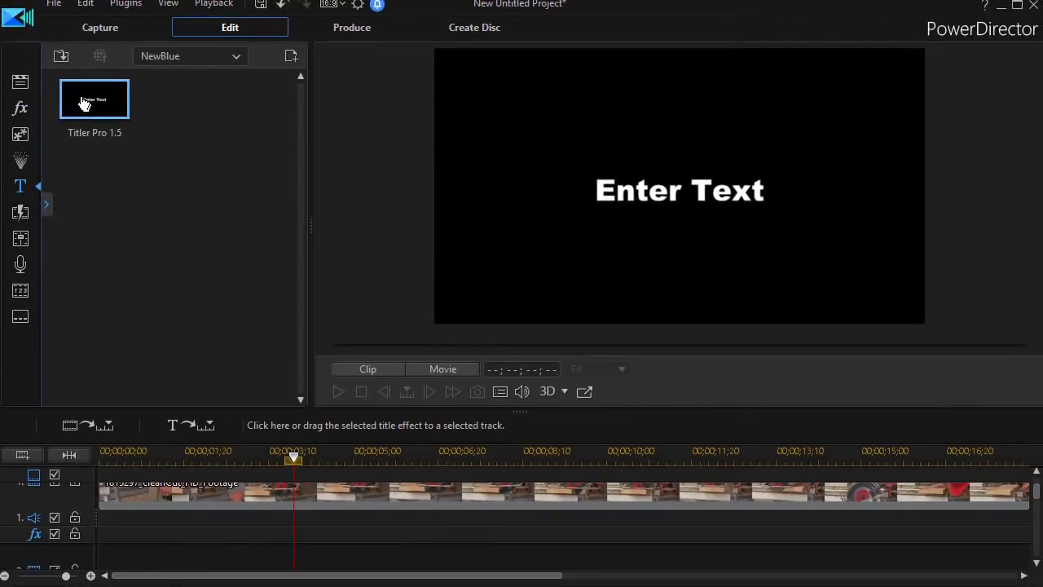
{"action": "left_click_drag", "start_coordinate": [86, 102], "coordinate": [72, 549]}
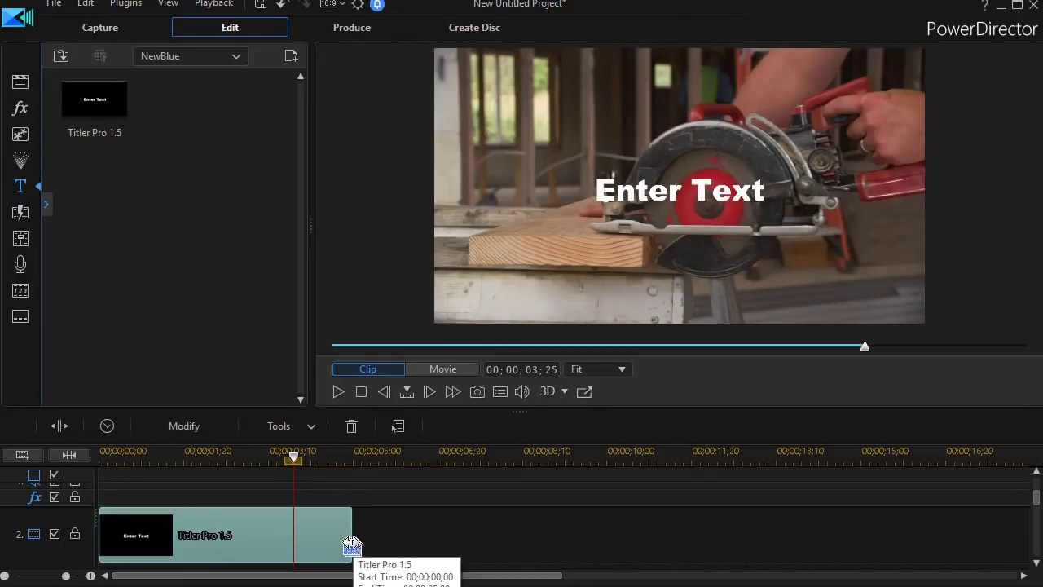
Extend the Titler Pro 1.5 clip on track 2 to the end of the footage at 00;00;18;10
{"action": "left_click_drag", "start_coordinate": [351, 543], "coordinate": [984, 562]}
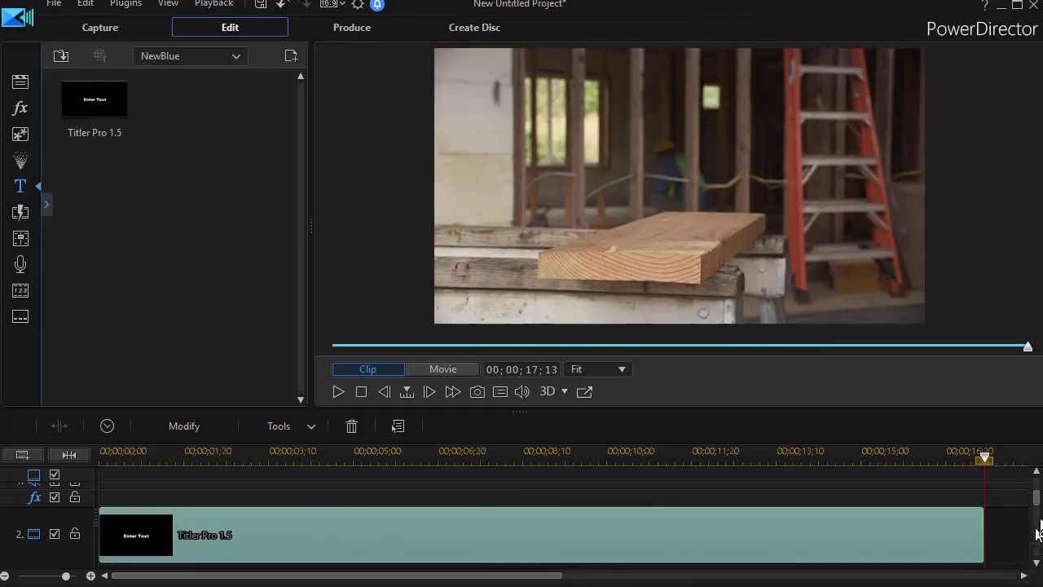
{"action": "scroll", "coordinate": [1036, 495], "scroll_direction": "up", "scroll_amount": 2}
{"action": "scroll", "coordinate": [1036, 495], "scroll_direction": "down", "scroll_amount": 1}
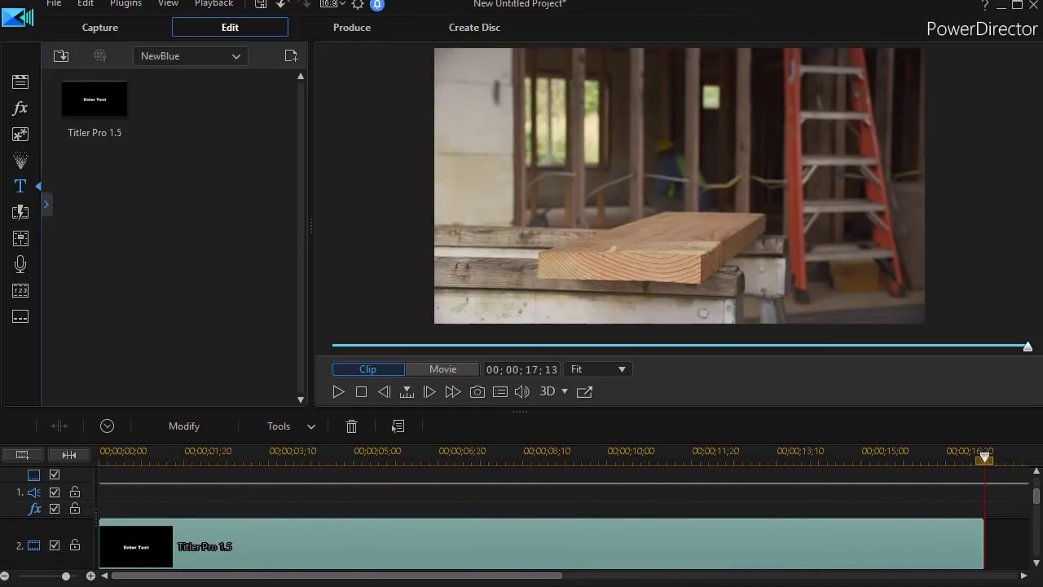
{"action": "left_click_drag", "start_coordinate": [522, 575], "coordinate": [637, 575]}
{"action": "left_click_drag", "start_coordinate": [744, 535], "coordinate": [796, 534]}
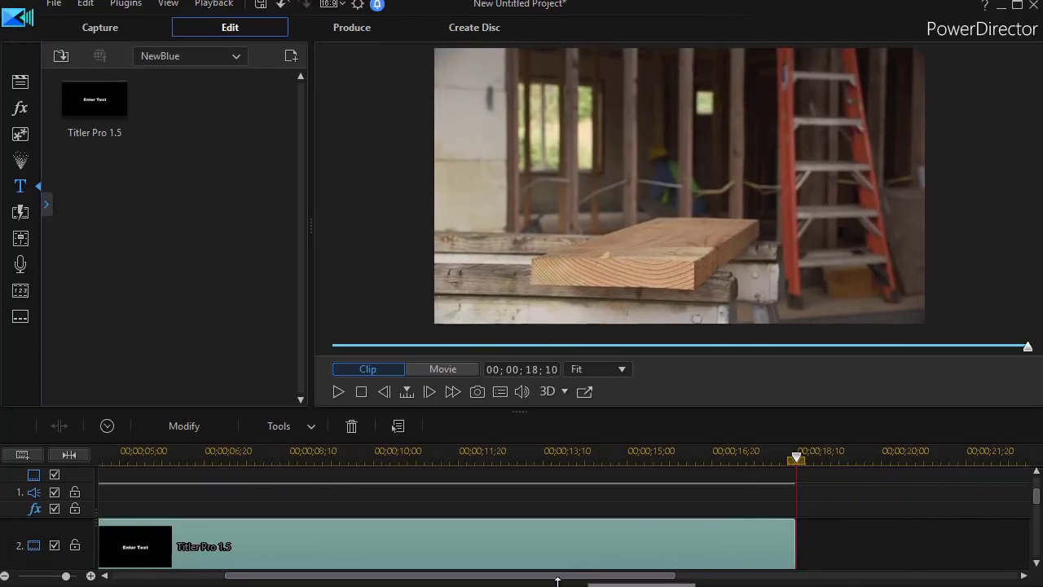
{"action": "left_click_drag", "start_coordinate": [554, 576], "coordinate": [232, 577]}
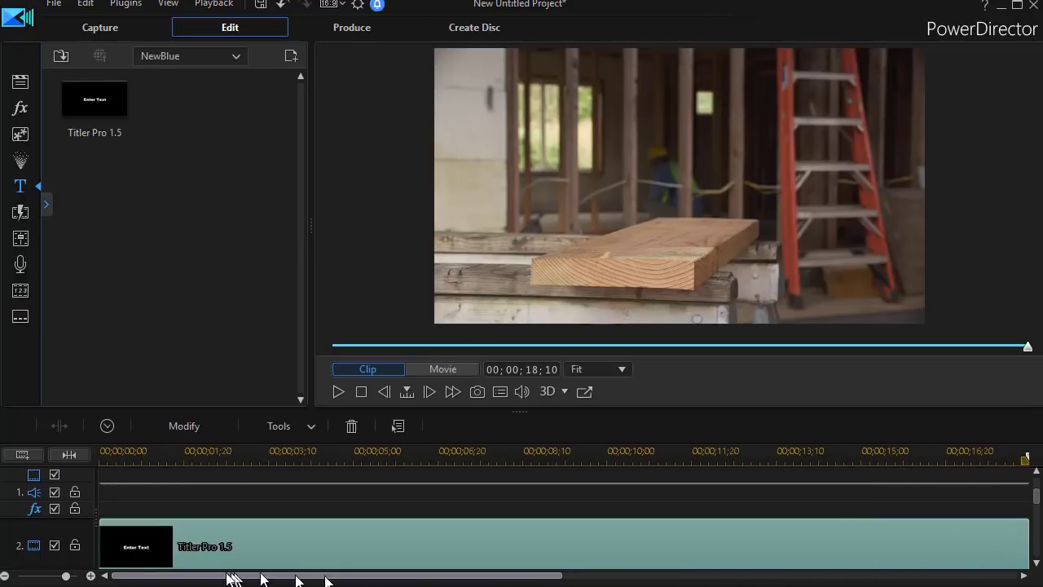
Open the title clip in NewBlue Titler Pro, enlarge its window, and set the title duration to 00:00:18;10
{"action": "double_click", "coordinate": [407, 544]}
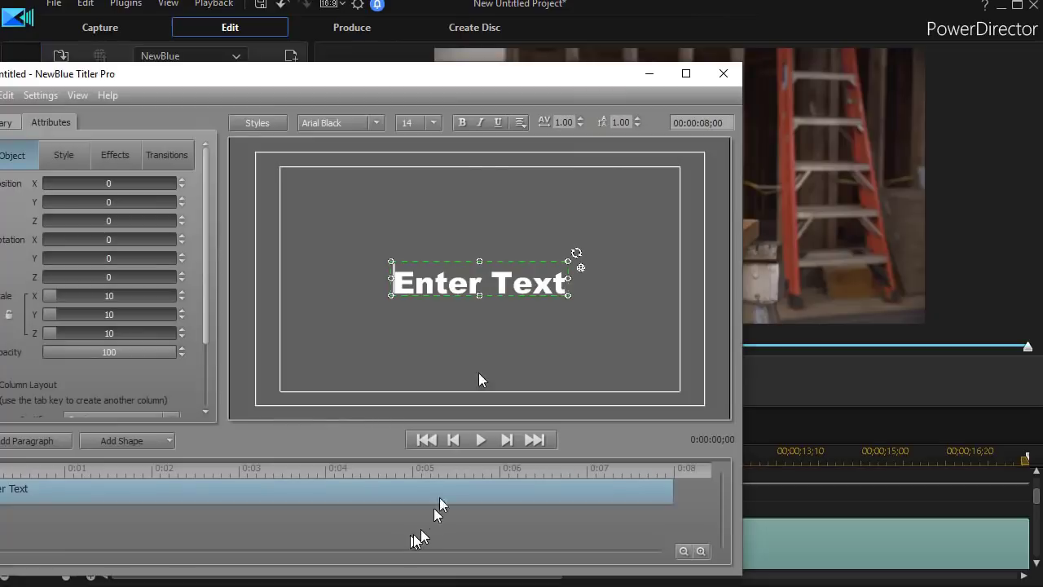
{"action": "left_click_drag", "start_coordinate": [346, 71], "coordinate": [380, 11]}
{"action": "left_click_drag", "start_coordinate": [769, 508], "coordinate": [1035, 580]}
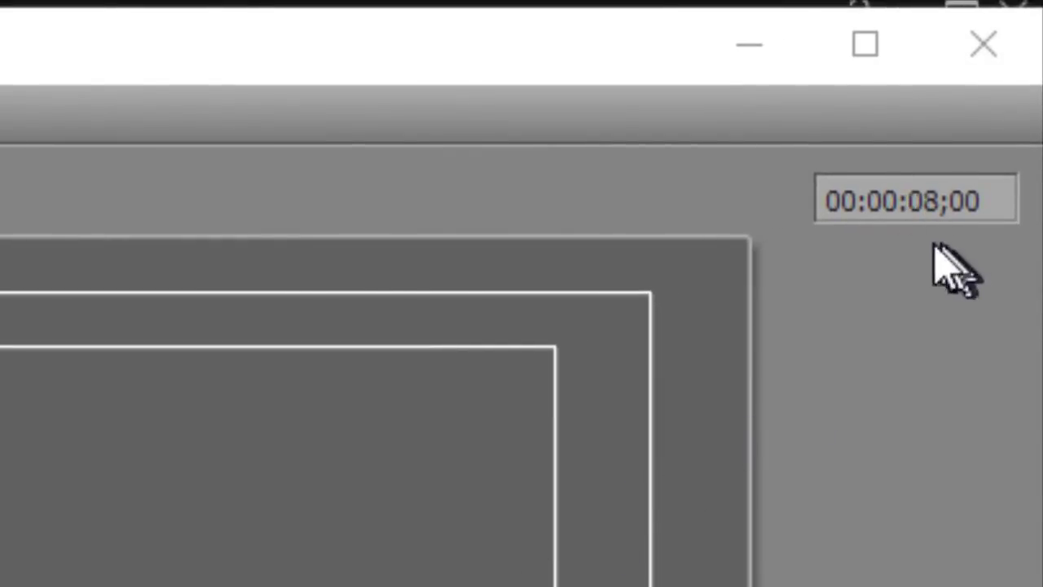
{"action": "left_click", "coordinate": [913, 201]}
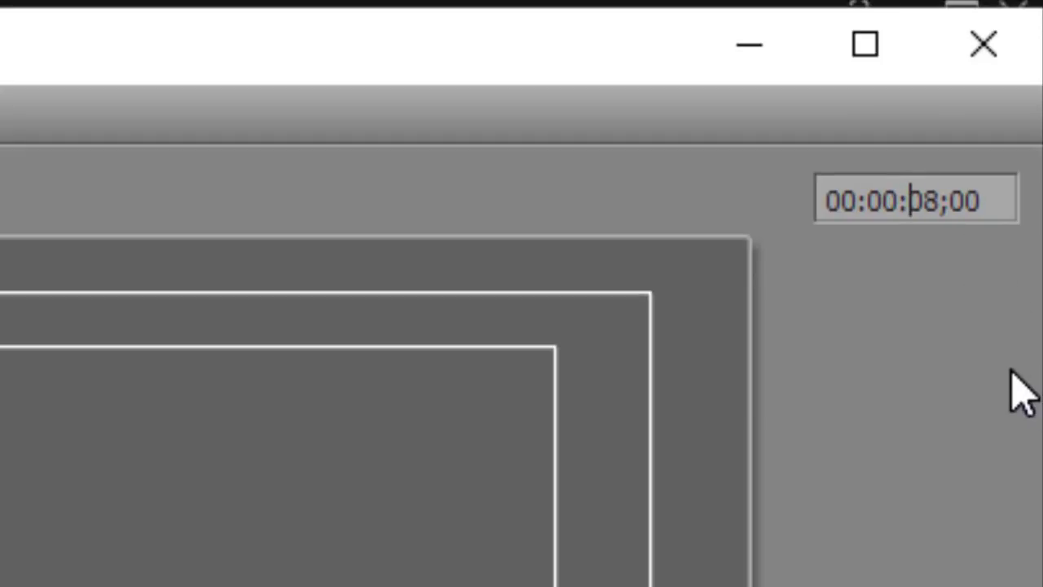
{"action": "key", "text": "Delete"}
{"action": "type", "text": "1"}
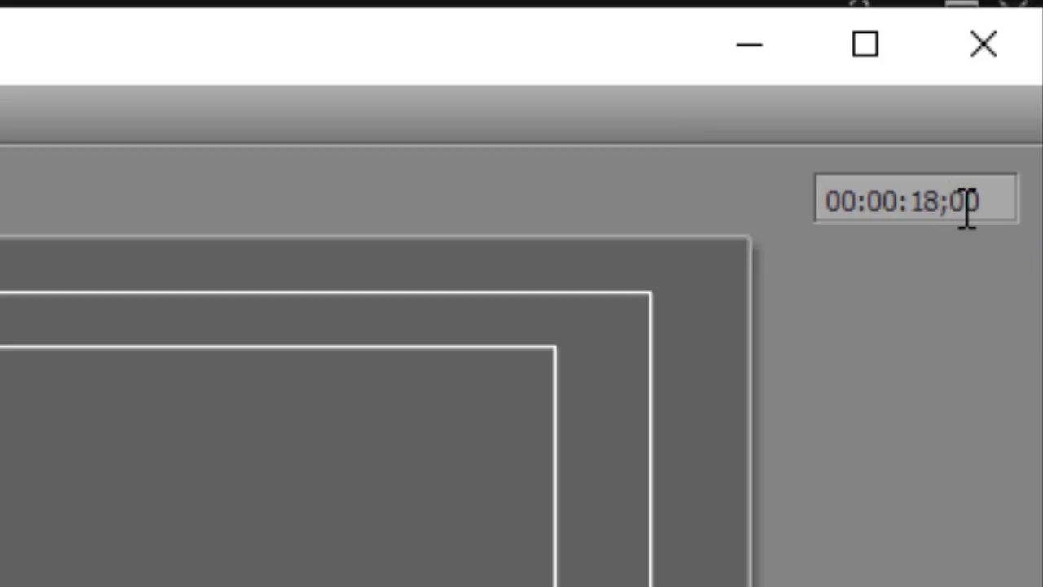
{"action": "type", "text": "1"}
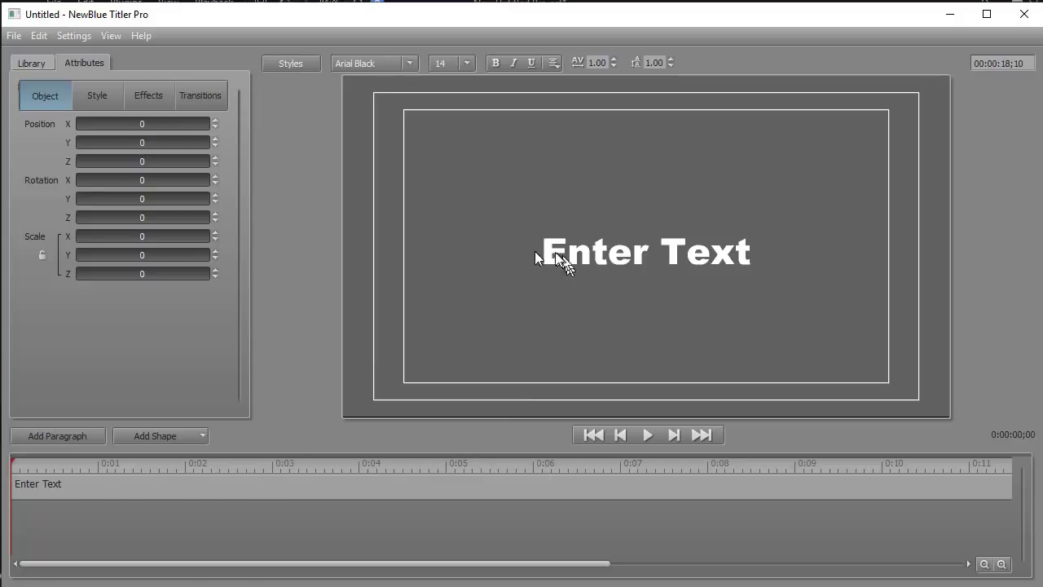
Delete the default "Enter Text" paragraph and import the construction logo image into the title
{"action": "left_click", "coordinate": [387, 482]}
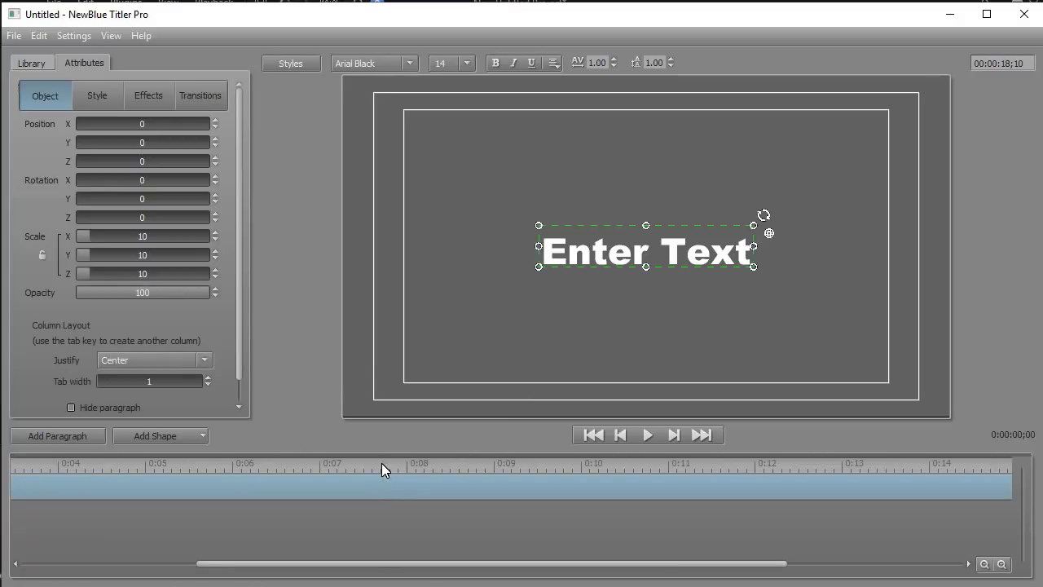
{"action": "key", "text": "Delete"}
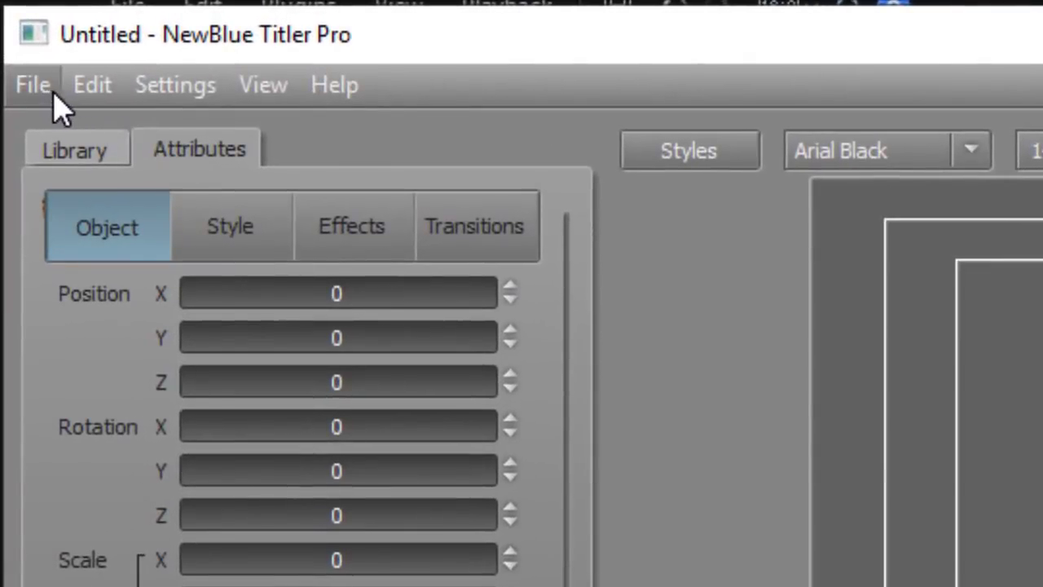
{"action": "left_click", "coordinate": [39, 92]}
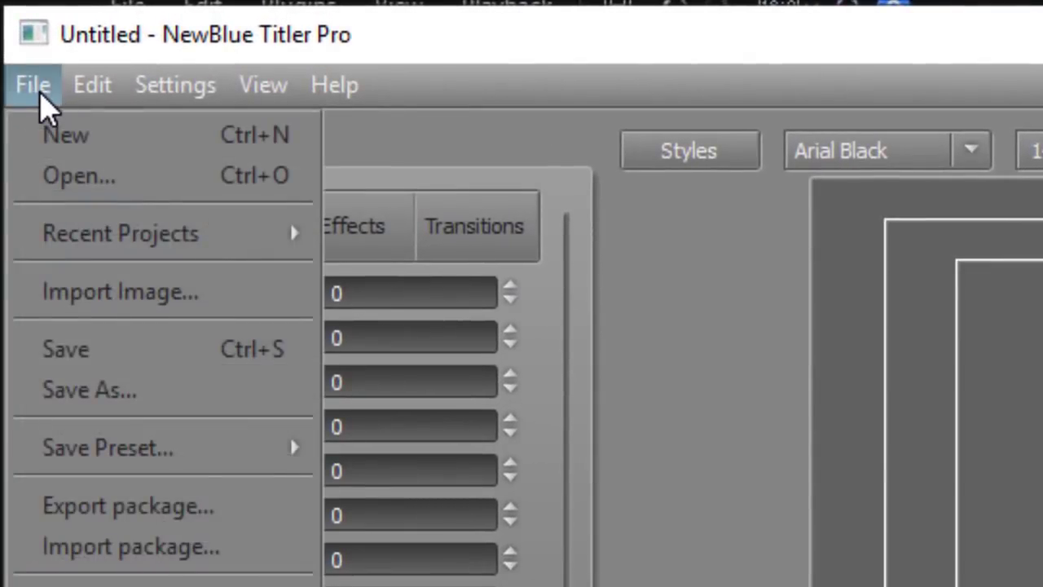
{"action": "left_click", "coordinate": [155, 295]}
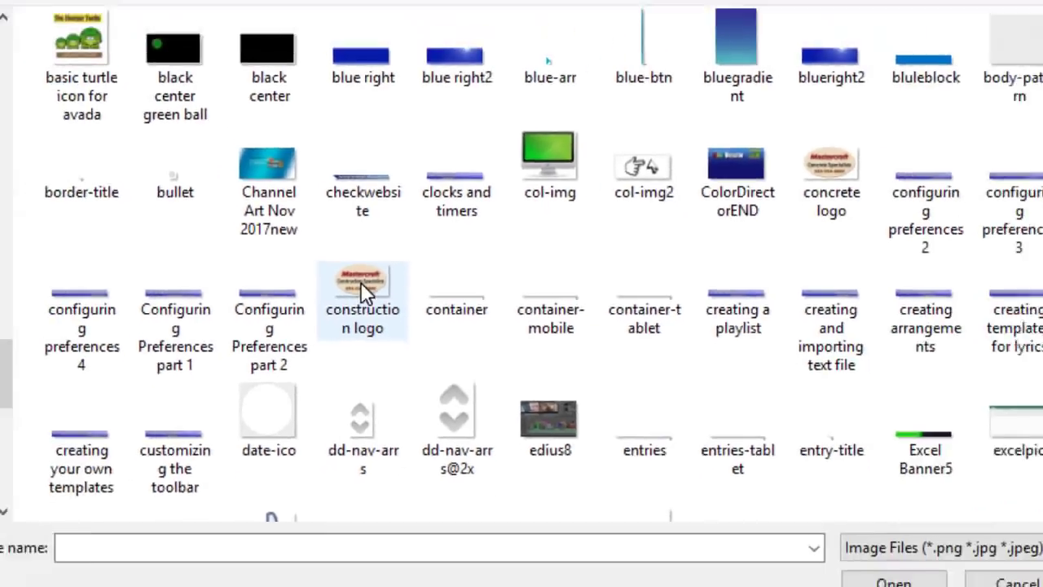
{"action": "double_click", "coordinate": [356, 277]}
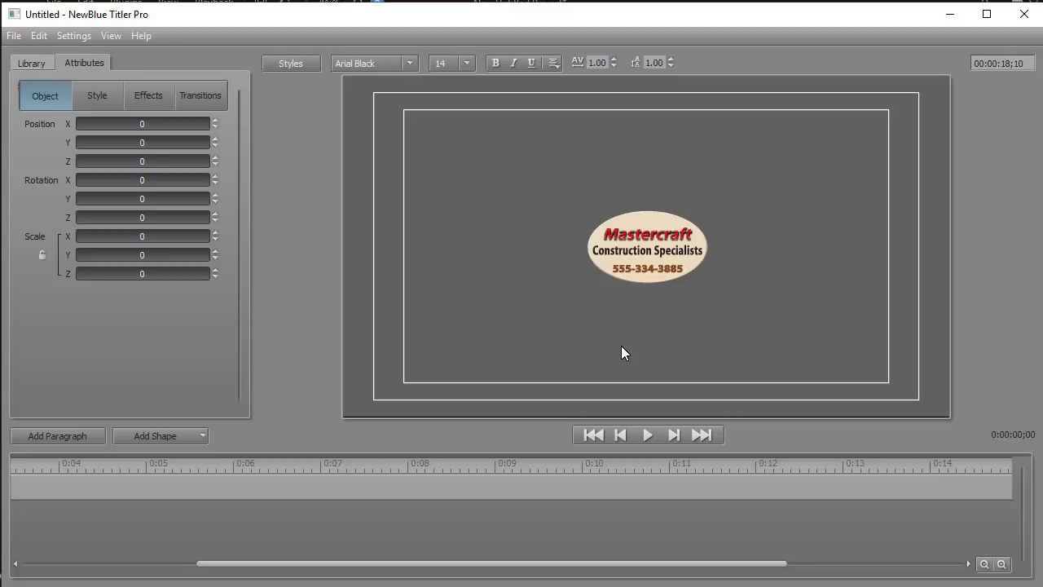
Move the imported logo to the upper-left part of the frame, at about X -56.7 and Y 26.2
{"action": "left_click", "coordinate": [656, 260]}
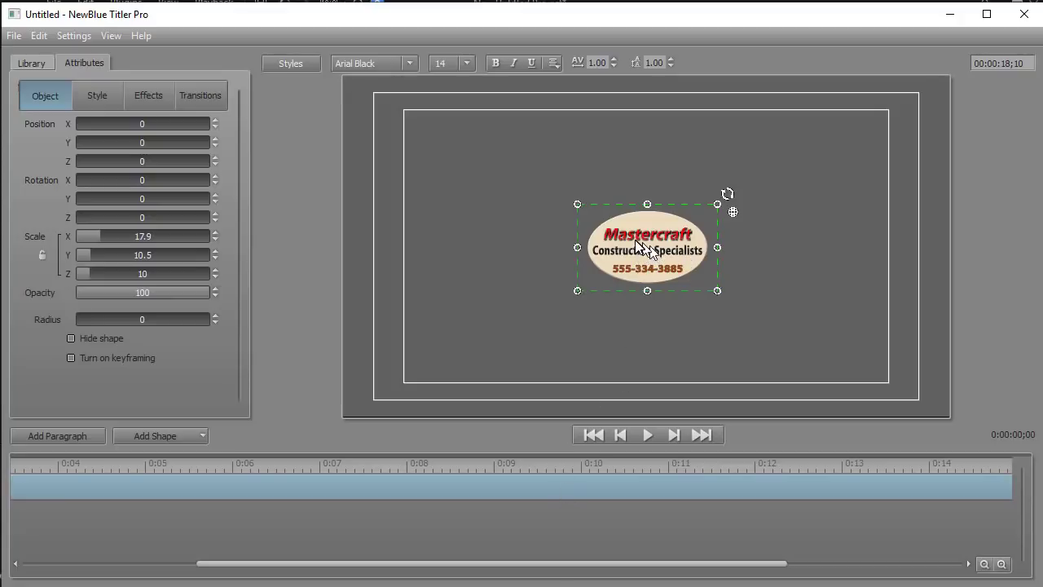
{"action": "left_click_drag", "start_coordinate": [633, 205], "coordinate": [471, 132]}
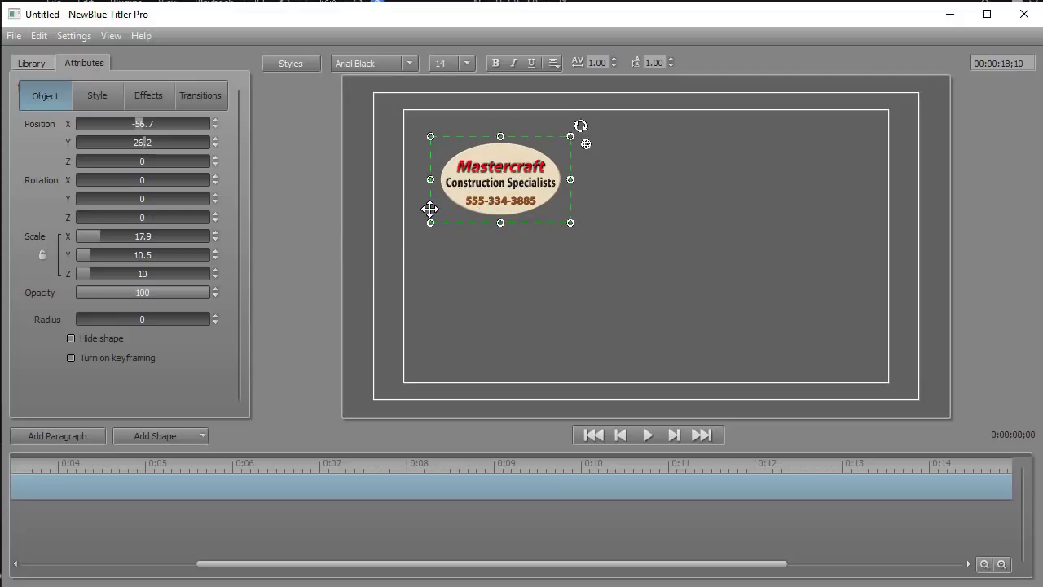
Lock the logo's X, Y and Z scale values together and turn on keyframing for it
{"action": "left_click", "coordinate": [42, 255]}
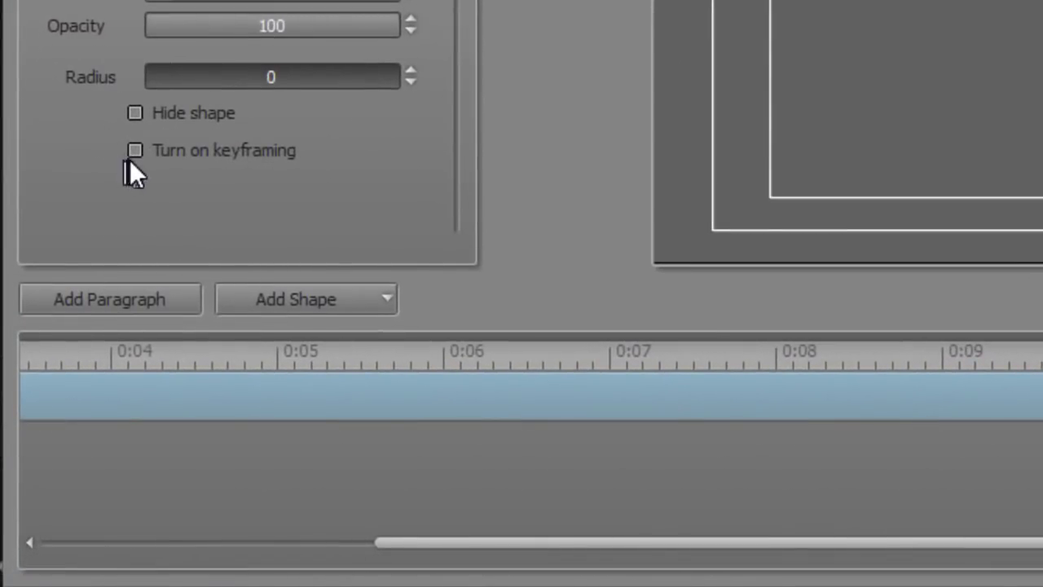
{"action": "left_click", "coordinate": [135, 152]}
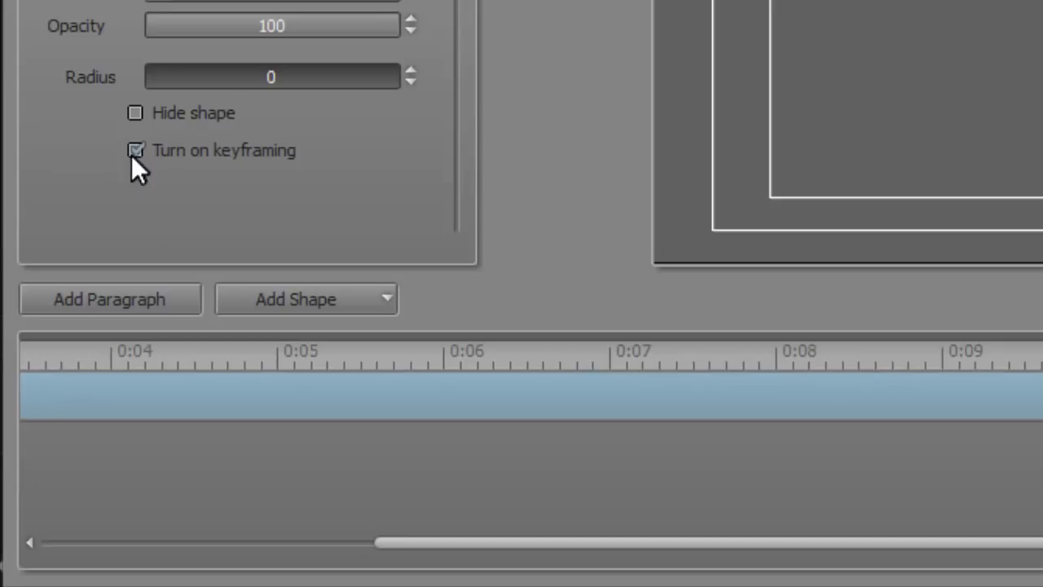
Set the logo's X rotation to 92.8 at the first keyframe, turning it edge-on at the start of the title
{"action": "left_click_drag", "start_coordinate": [460, 13], "coordinate": [459, 92]}
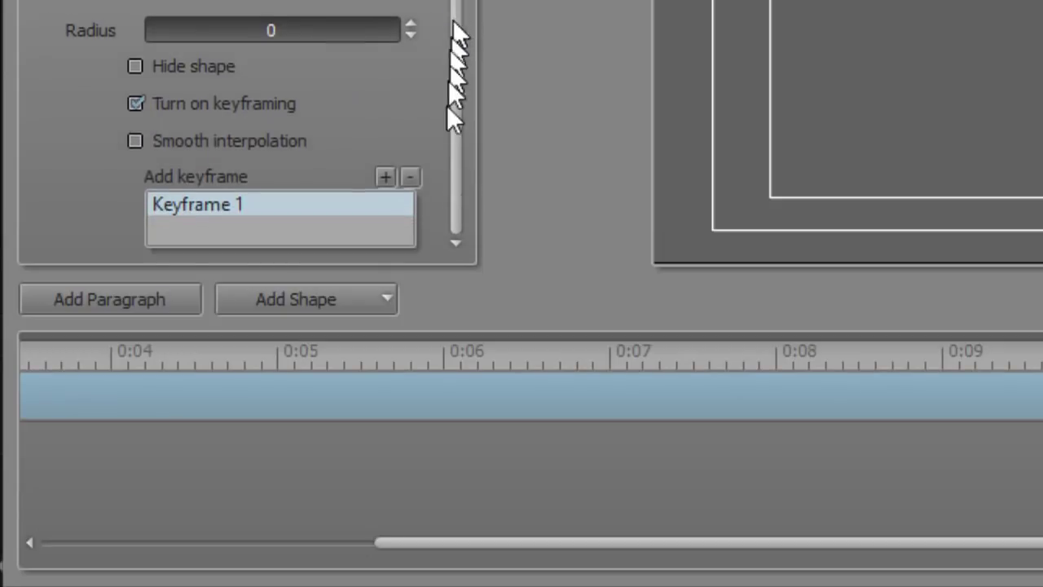
{"action": "left_click_drag", "start_coordinate": [553, 543], "coordinate": [65, 558]}
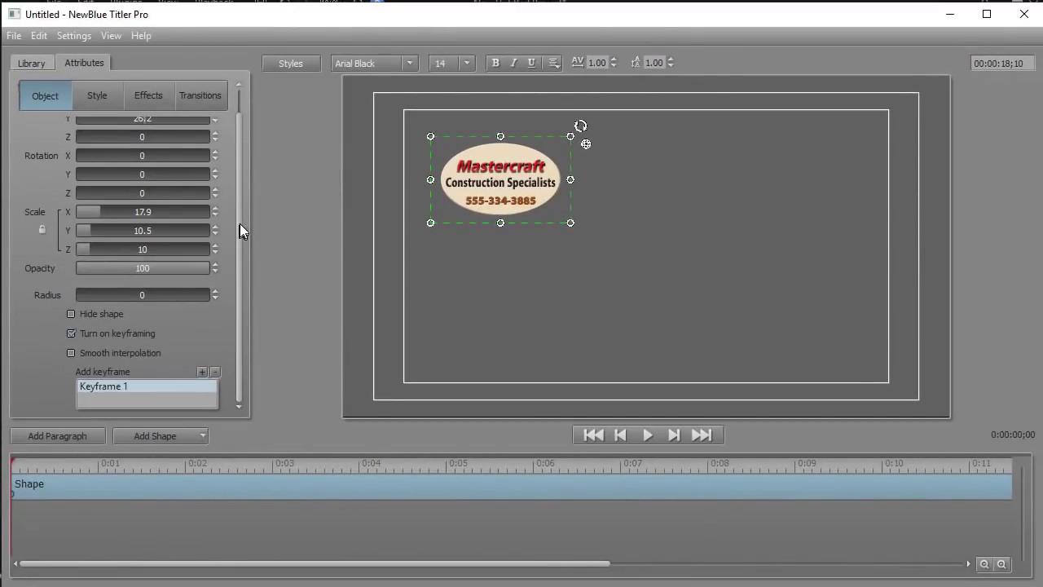
{"action": "left_click_drag", "start_coordinate": [240, 231], "coordinate": [231, 173]}
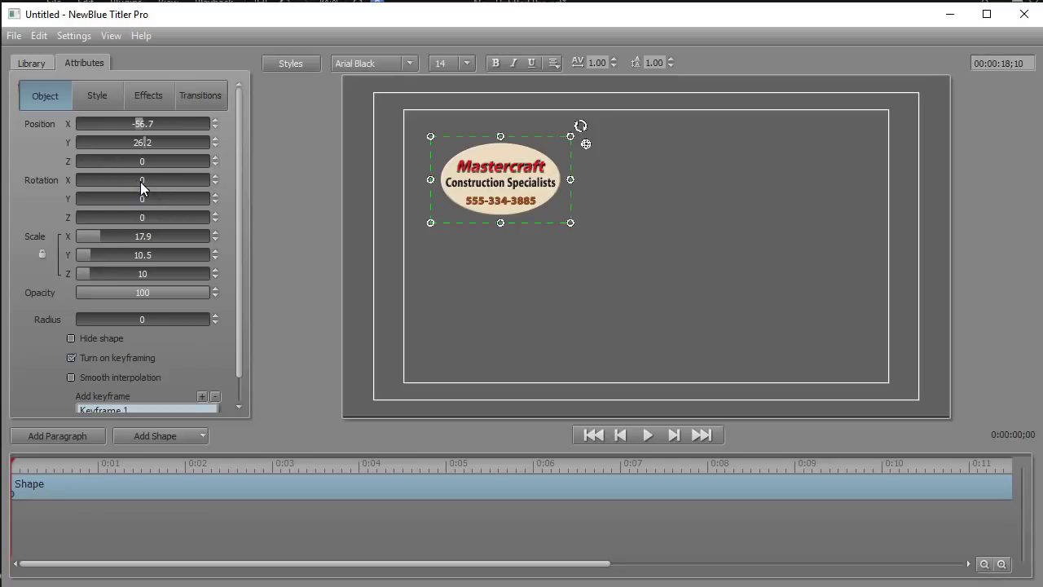
{"action": "left_click_drag", "start_coordinate": [141, 182], "coordinate": [176, 195]}
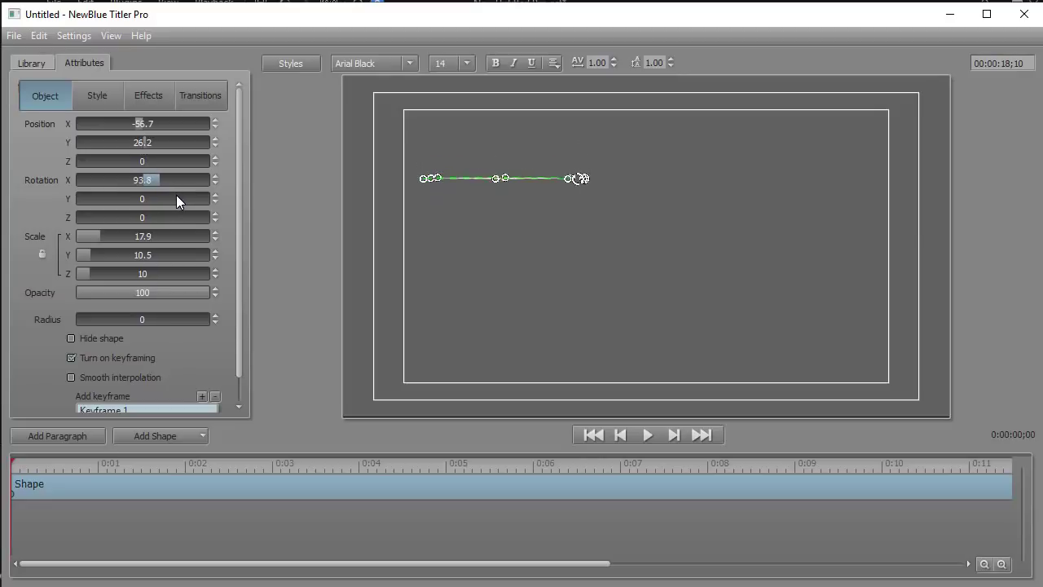
{"action": "left_click_drag", "start_coordinate": [176, 194], "coordinate": [176, 197]}
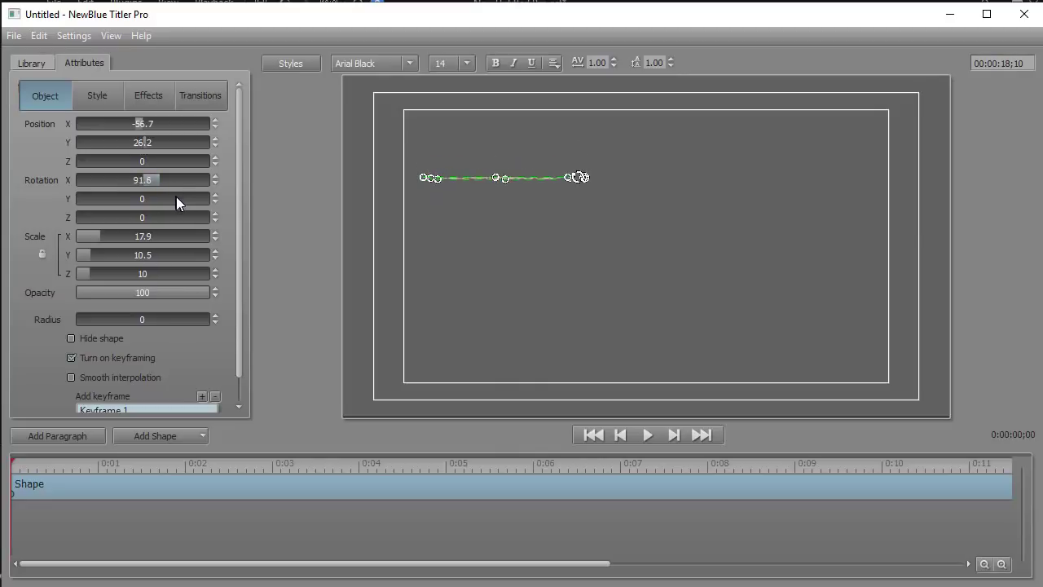
{"action": "left_click", "coordinate": [216, 177]}
{"action": "left_click", "coordinate": [216, 177]}
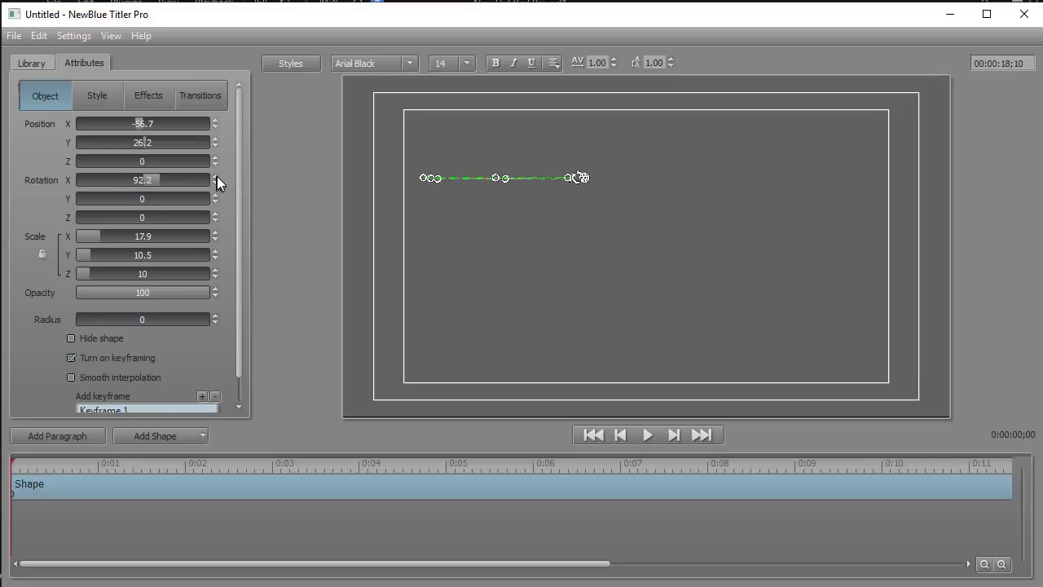
{"action": "left_click", "coordinate": [216, 178]}
{"action": "left_click", "coordinate": [215, 175]}
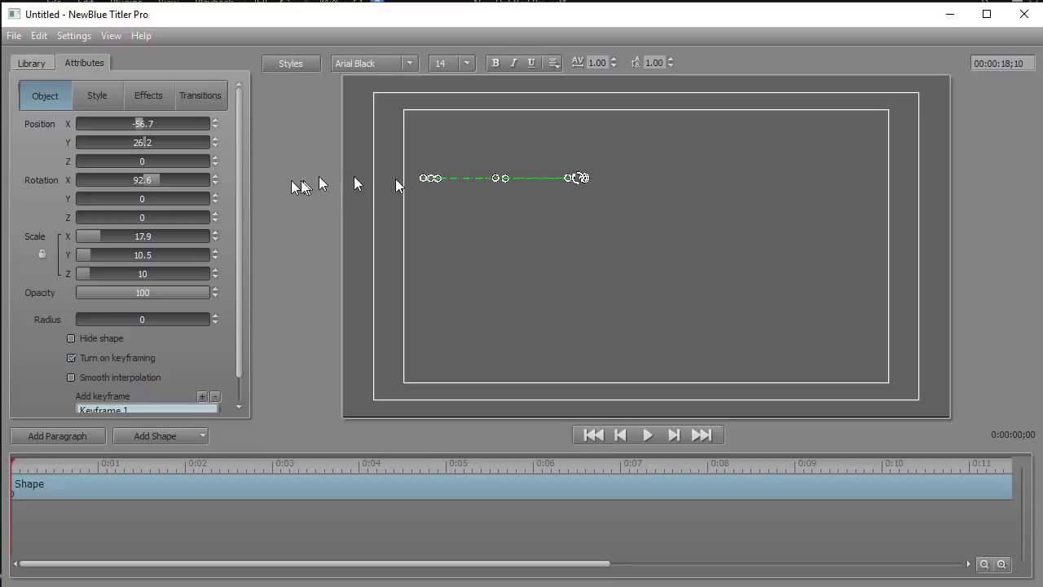
{"action": "left_click", "coordinate": [215, 176]}
Create a second keyframe at about the 3-second mark with the logo's X rotation set to 0
{"action": "left_click_drag", "start_coordinate": [11, 462], "coordinate": [272, 473]}
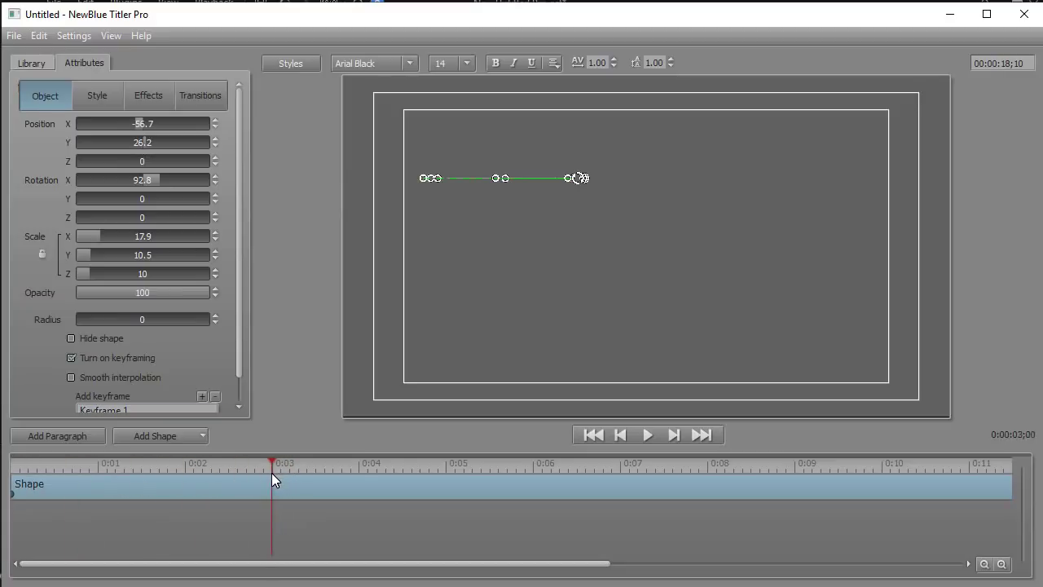
{"action": "left_click_drag", "start_coordinate": [156, 183], "coordinate": [135, 177]}
{"action": "left_click", "coordinate": [137, 180]}
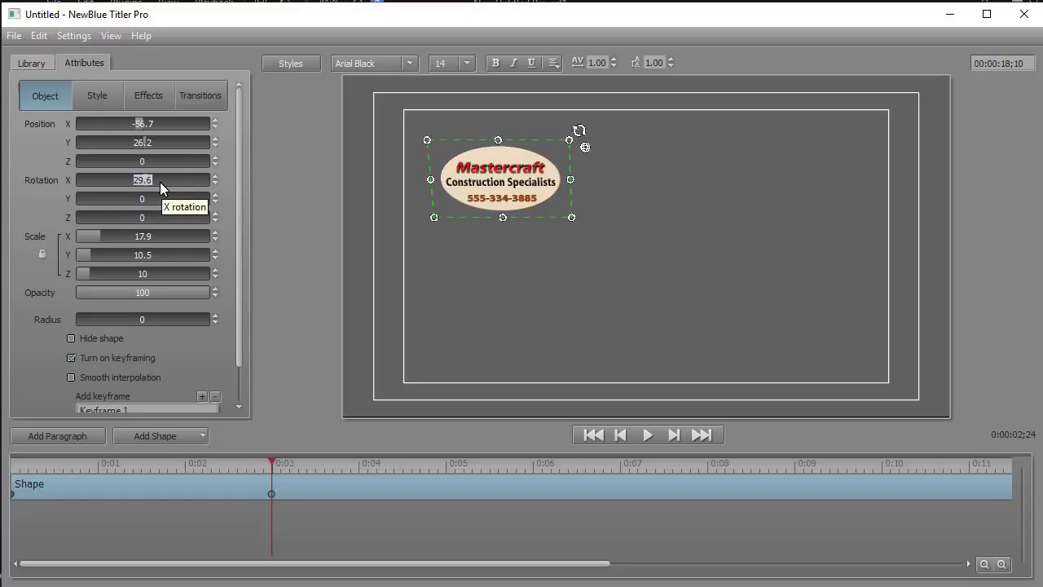
{"action": "type", "text": "0"}
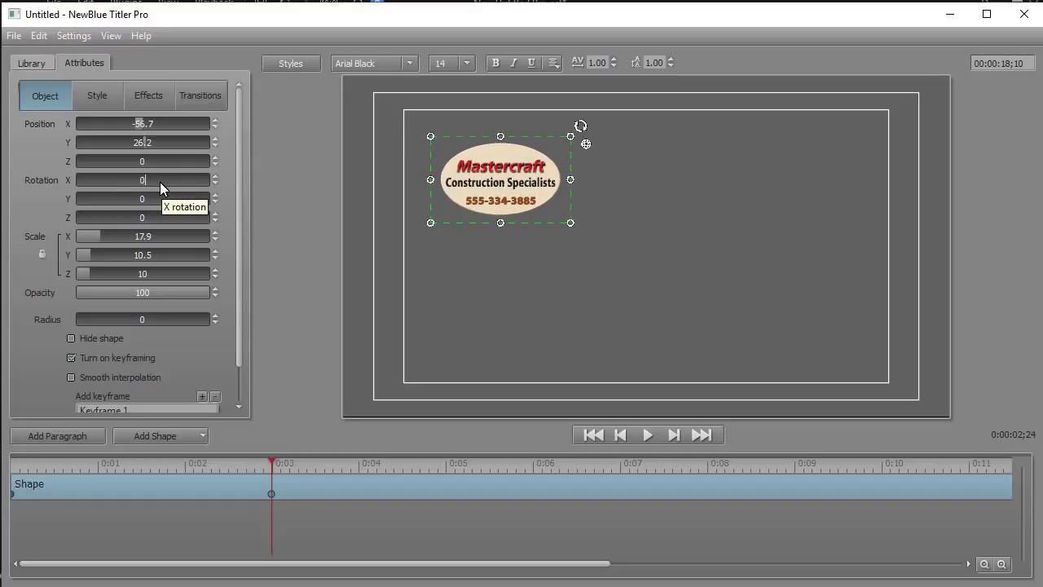
{"action": "key", "text": "Return"}
Play the title from the beginning twice to review the X-rotation animation
{"action": "left_click", "coordinate": [592, 435]}
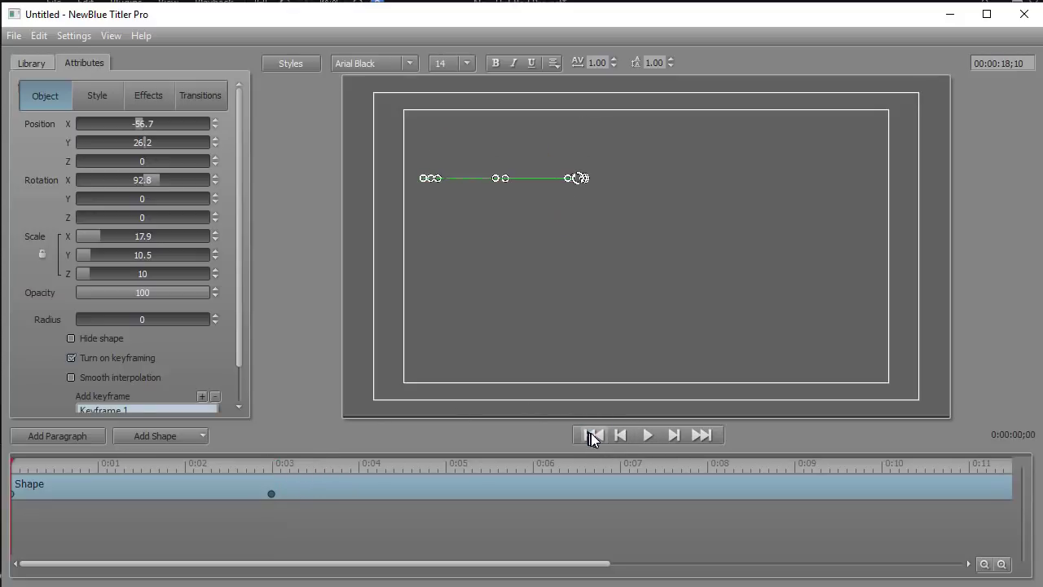
{"action": "left_click", "coordinate": [647, 435]}
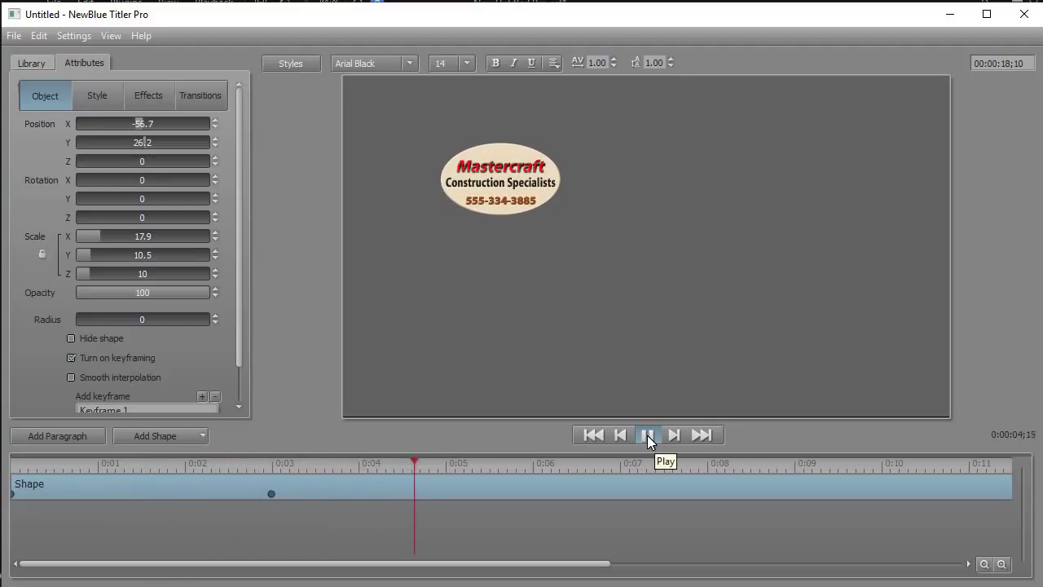
{"action": "left_click", "coordinate": [646, 435]}
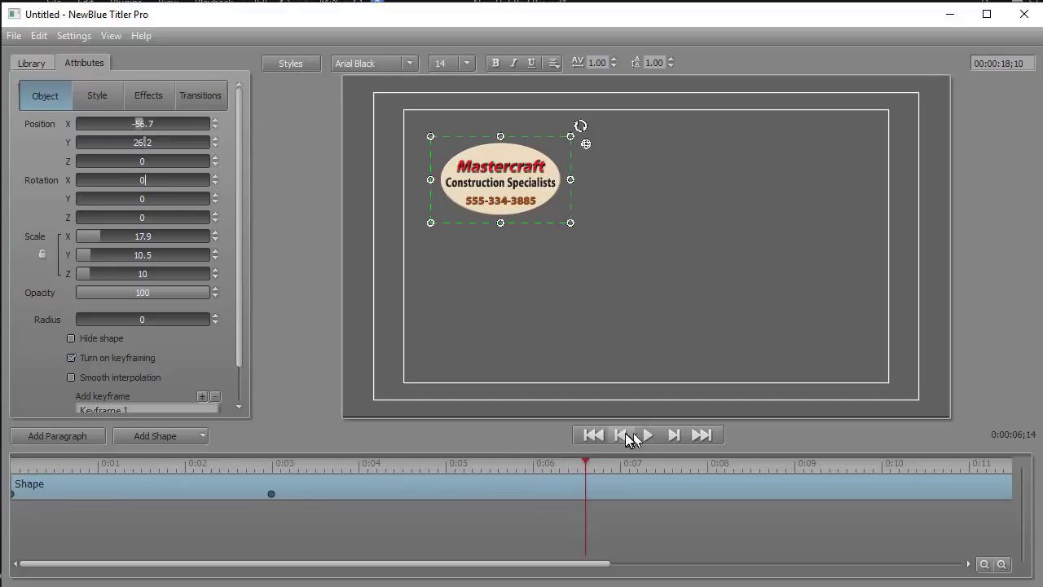
{"action": "left_click", "coordinate": [593, 435]}
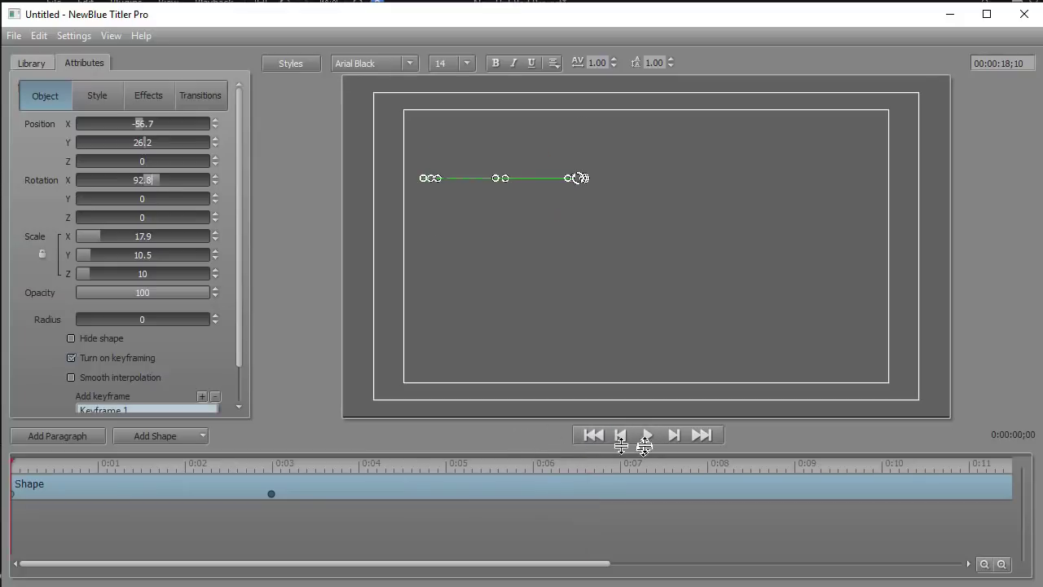
{"action": "left_click", "coordinate": [647, 438]}
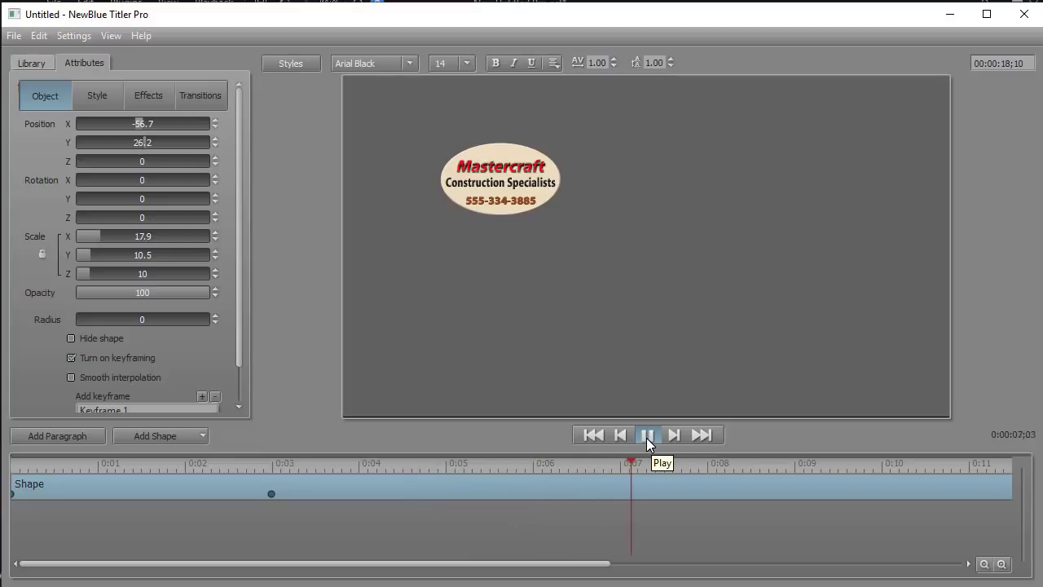
{"action": "left_click", "coordinate": [646, 437]}
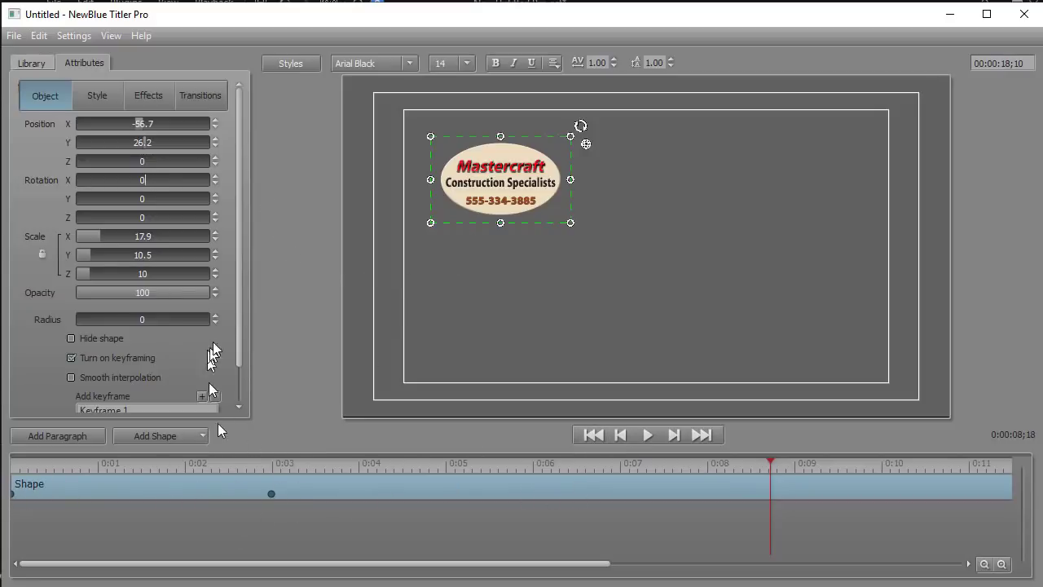
Select Keyframe 1 and reset the logo's X rotation to 0
{"action": "scroll", "coordinate": [239, 302], "scroll_direction": "down", "scroll_amount": 2}
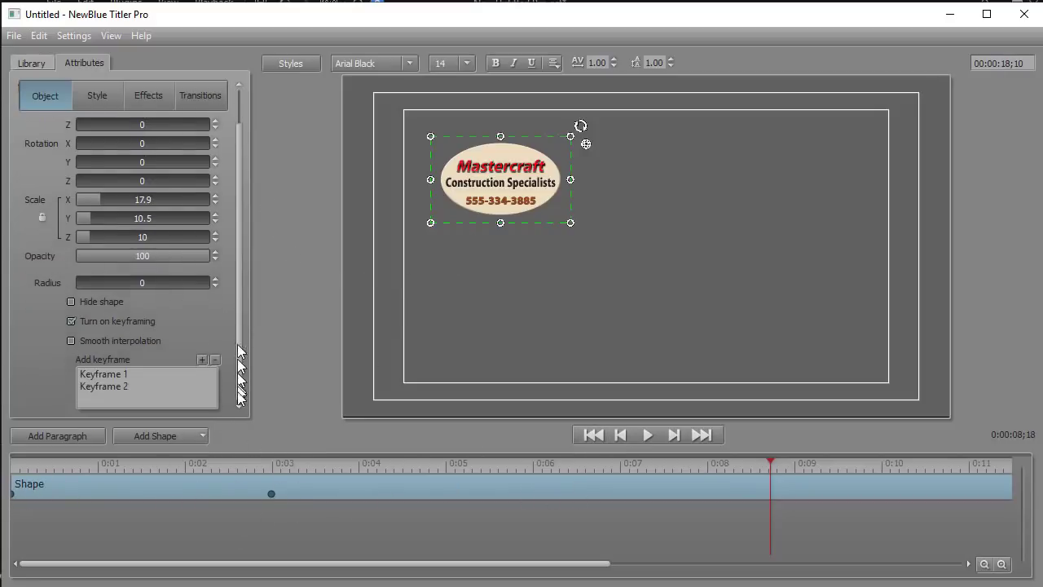
{"action": "left_click", "coordinate": [105, 373]}
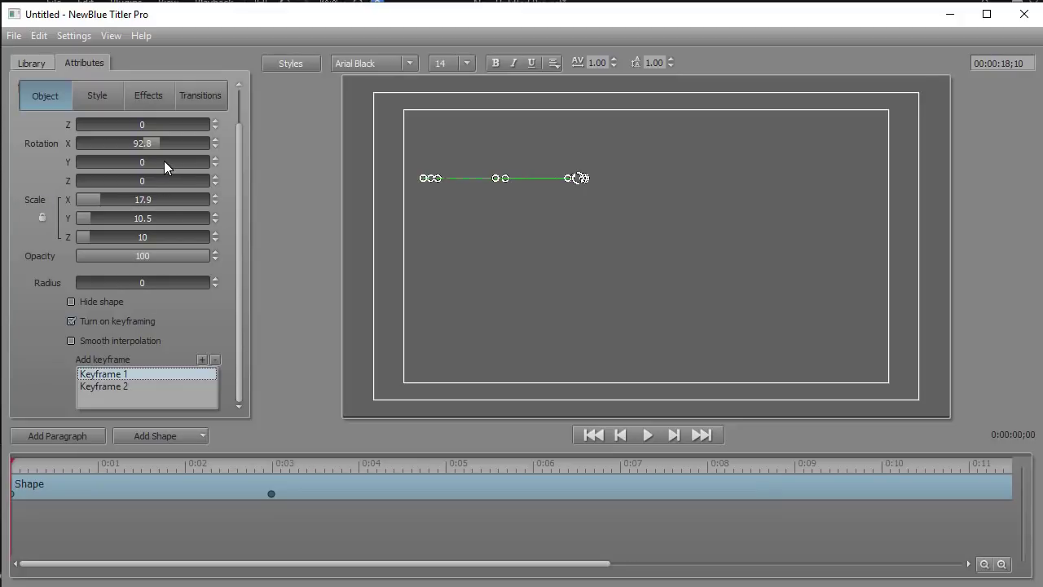
{"action": "left_click", "coordinate": [150, 143]}
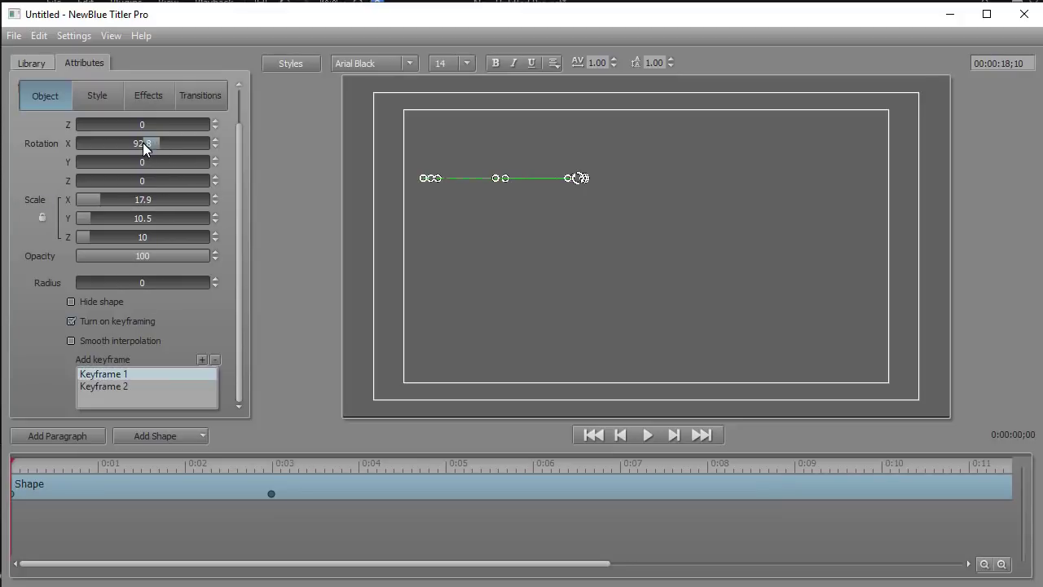
{"action": "type", "text": "95"}
{"action": "key", "text": "Return"}
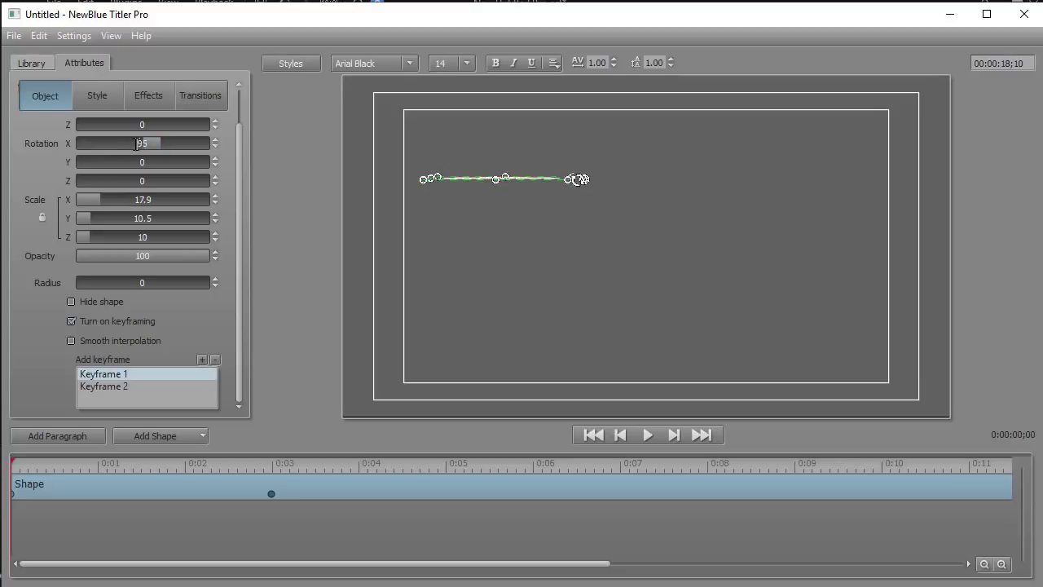
{"action": "left_click", "coordinate": [139, 143]}
{"action": "type", "text": "0"}
{"action": "key", "text": "Return"}
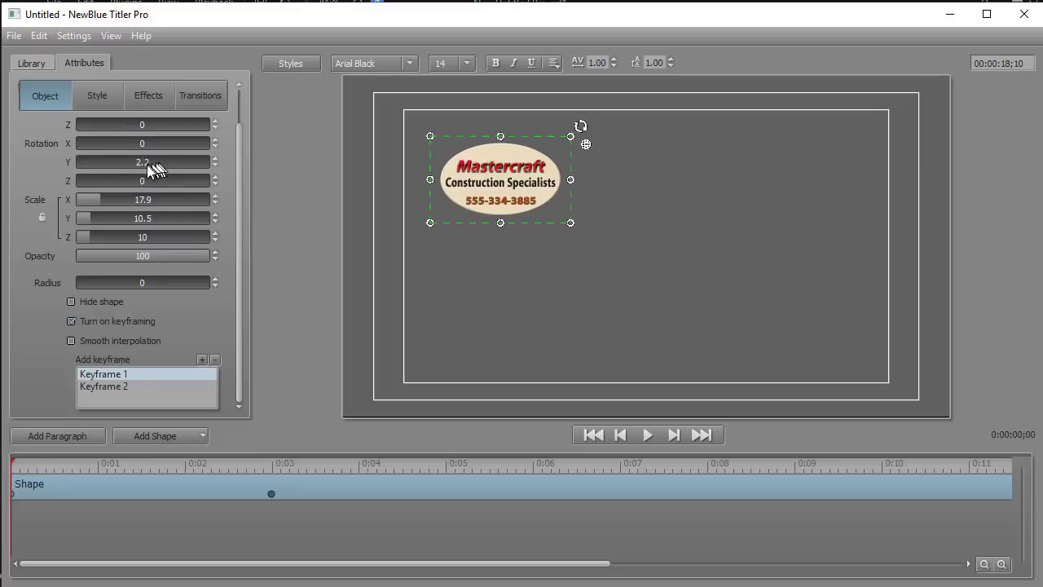
Set the logo's Y rotation at Keyframe 1 to 96.4 so it starts edge-on vertically
{"action": "left_click_drag", "start_coordinate": [140, 162], "coordinate": [172, 171]}
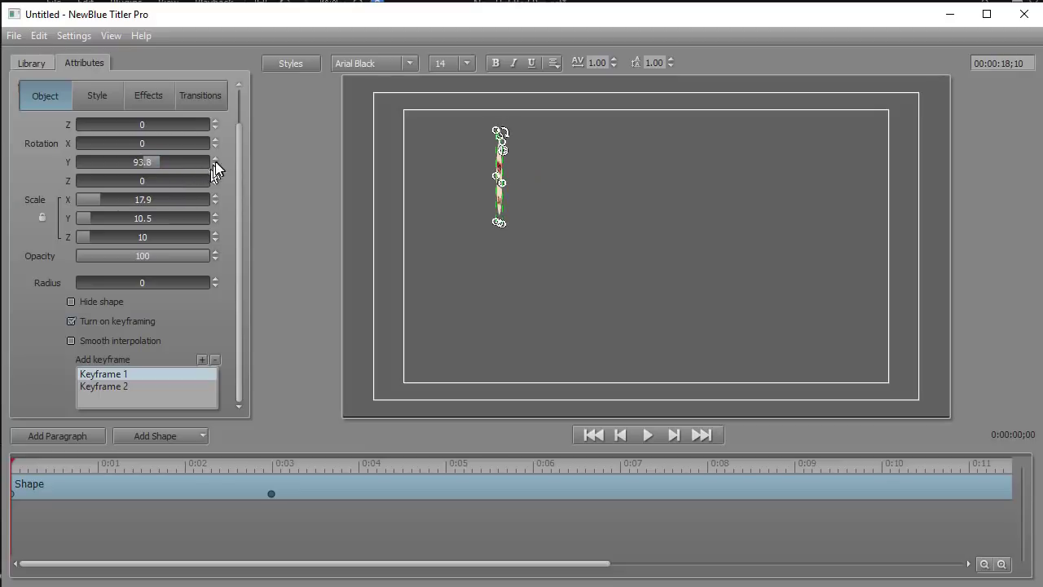
{"action": "left_click", "coordinate": [215, 166]}
{"action": "left_click", "coordinate": [214, 166]}
{"action": "left_click", "coordinate": [215, 159]}
{"action": "left_click", "coordinate": [215, 159]}
{"action": "left_click", "coordinate": [214, 159]}
{"action": "left_click", "coordinate": [213, 160]}
{"action": "left_click", "coordinate": [210, 160]}
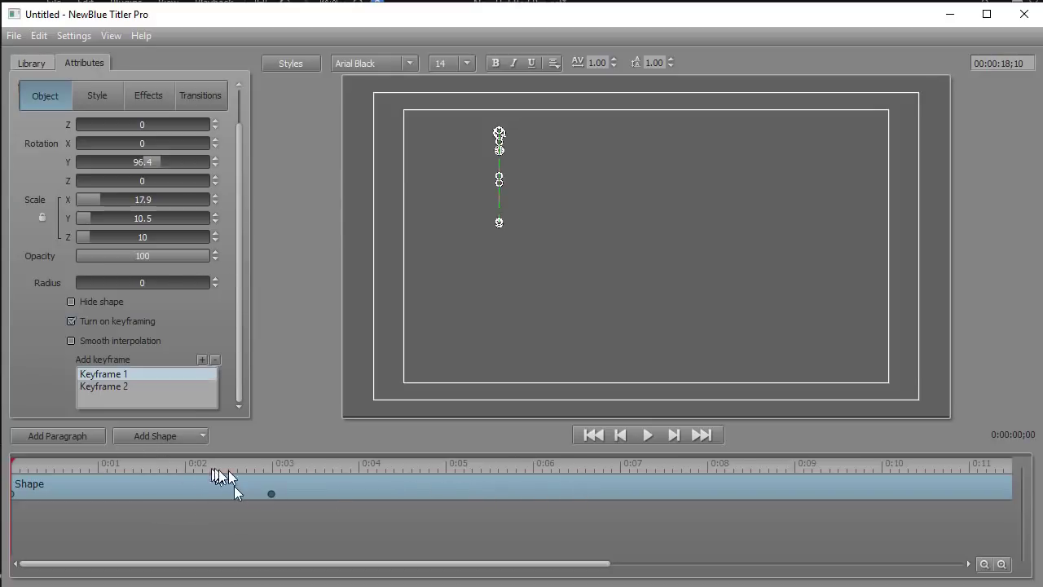
Check the rotation values at Keyframe 2 and play the title from the beginning to review the Y-rotation animation
{"action": "left_click", "coordinate": [114, 388]}
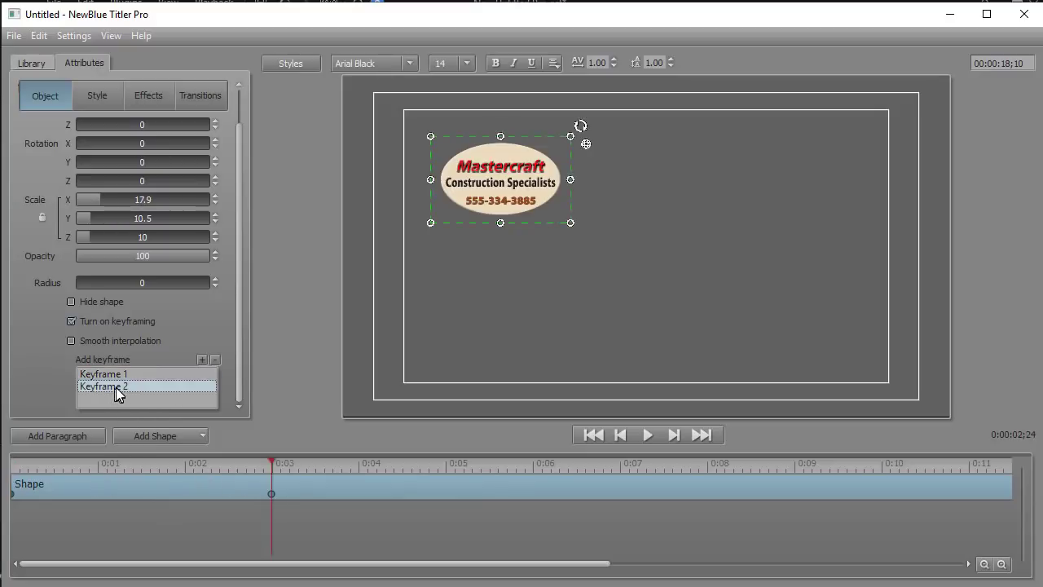
{"action": "left_click", "coordinate": [592, 437]}
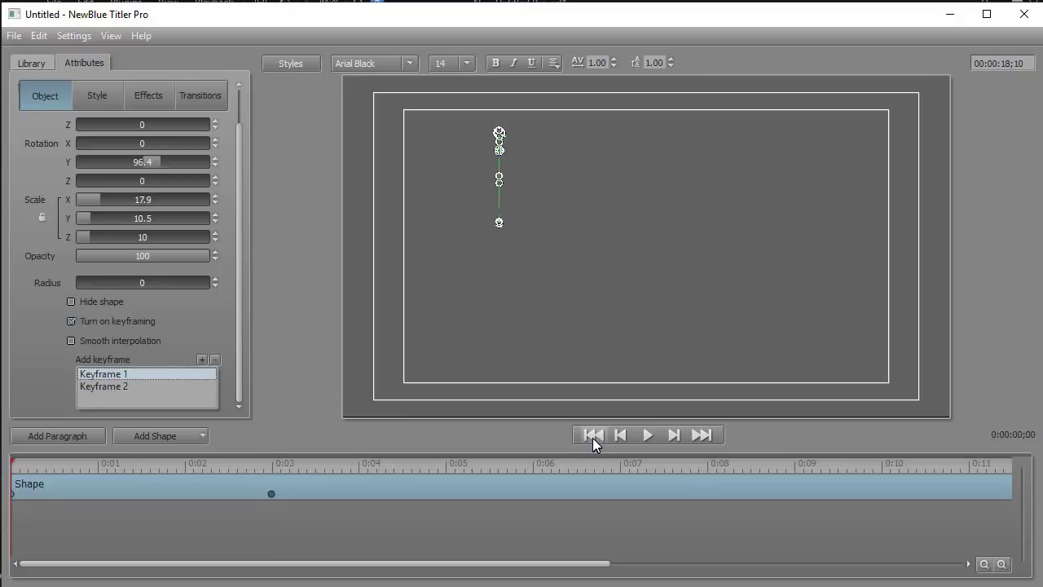
{"action": "left_click", "coordinate": [648, 436]}
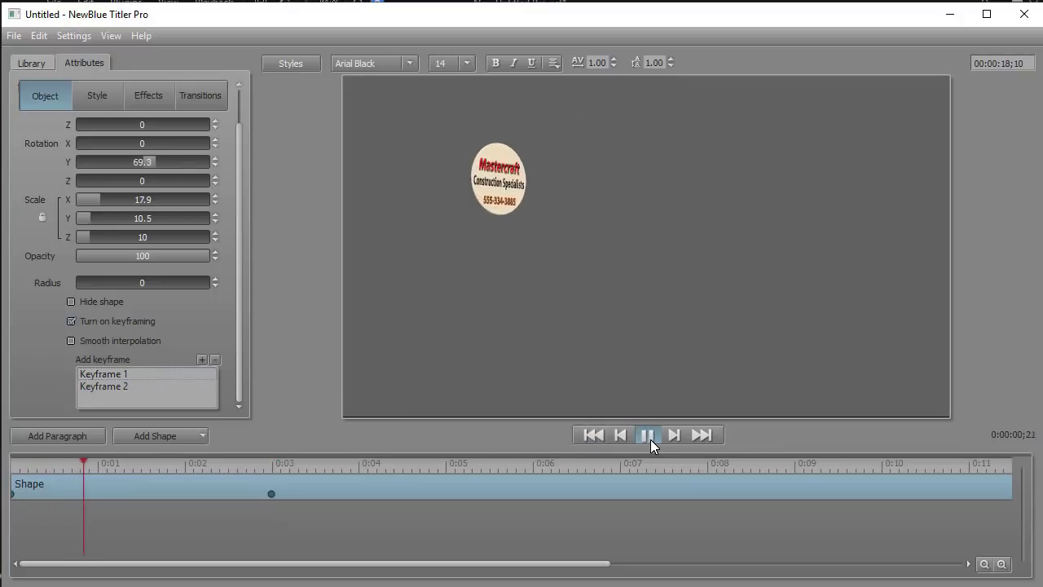
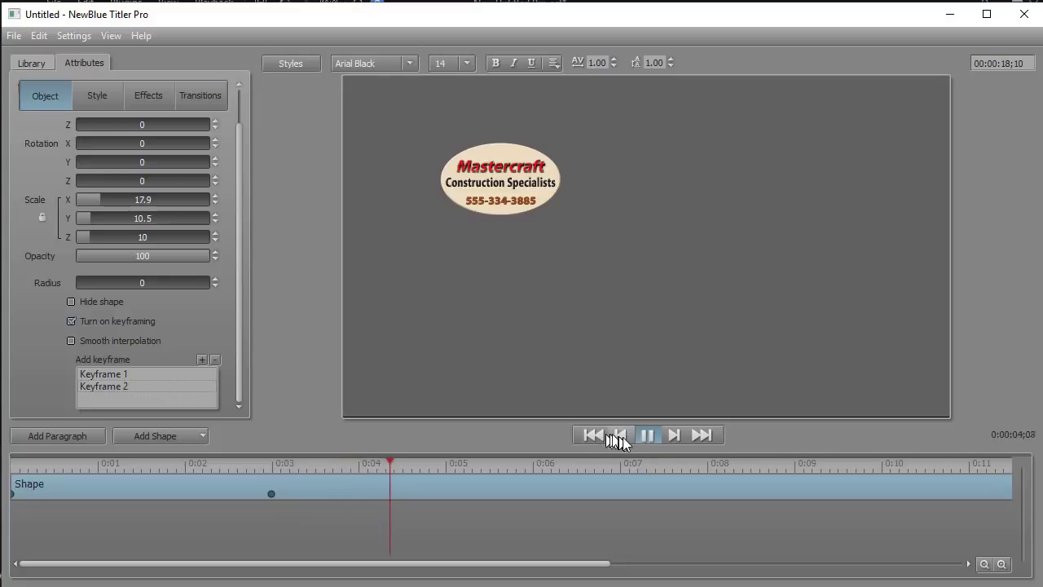
{"action": "left_click", "coordinate": [644, 436]}
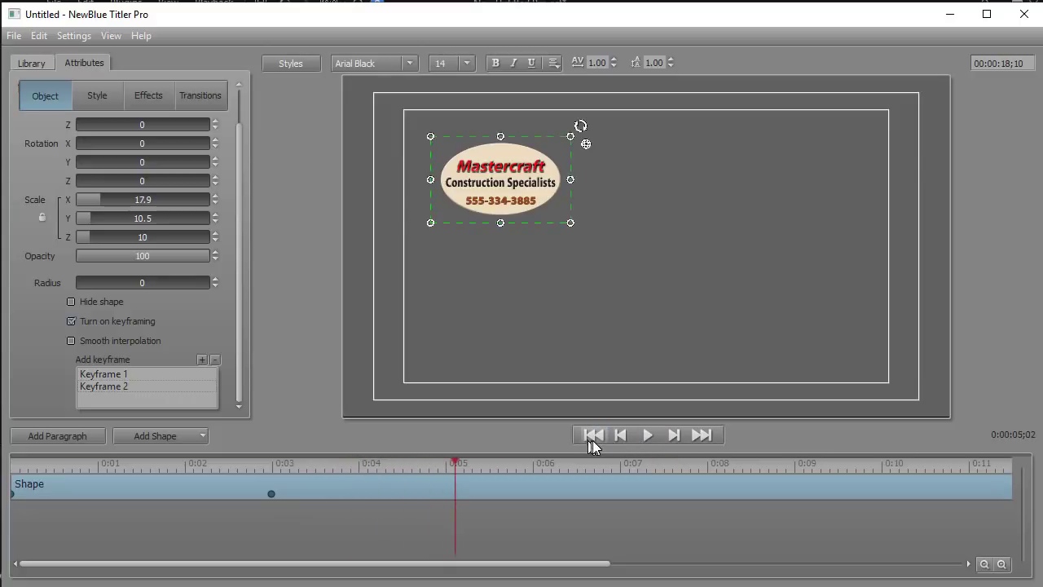
{"action": "left_click", "coordinate": [593, 438]}
{"action": "left_click", "coordinate": [646, 435]}
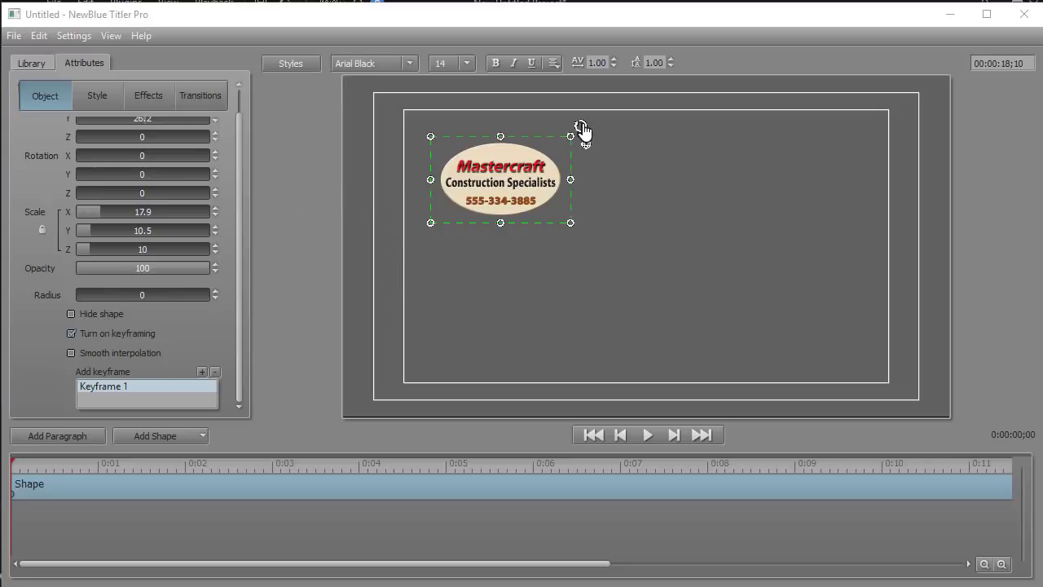
Tilt the logo freely in 3D at Keyframe 1, to about X -21.1, Y 29.1 and Z 0.2 rotation
{"action": "left_click_drag", "start_coordinate": [587, 146], "coordinate": [603, 202]}
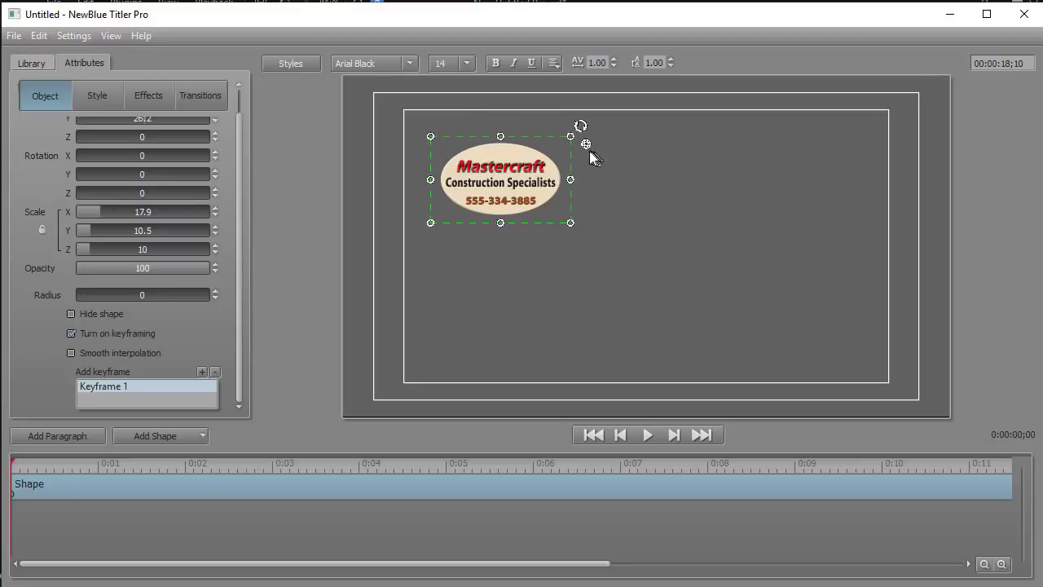
{"action": "left_click_drag", "start_coordinate": [587, 147], "coordinate": [601, 130]}
Add a keyframe at 0:00:02;24 with the logo tilted to about X 28.6 and Z 18 and moved to the frame's upper-right part
{"action": "left_click", "coordinate": [271, 470]}
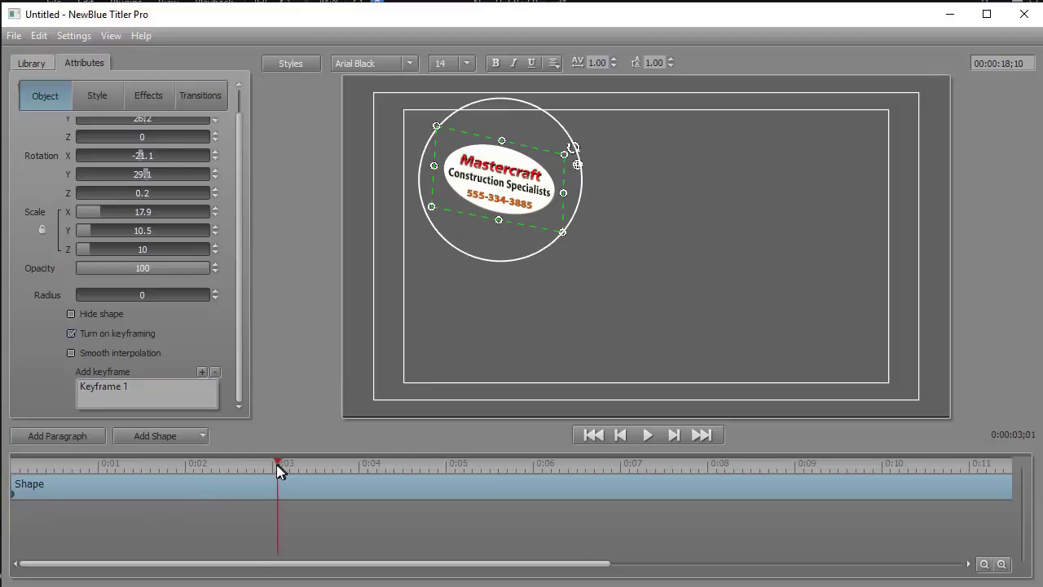
{"action": "left_click", "coordinate": [202, 372]}
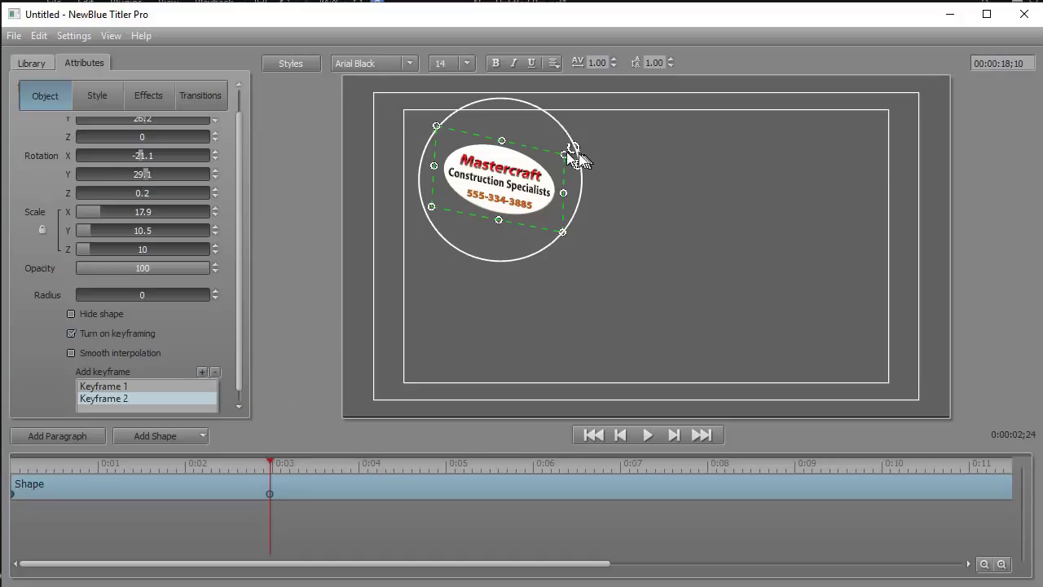
{"action": "left_click_drag", "start_coordinate": [573, 153], "coordinate": [518, 179]}
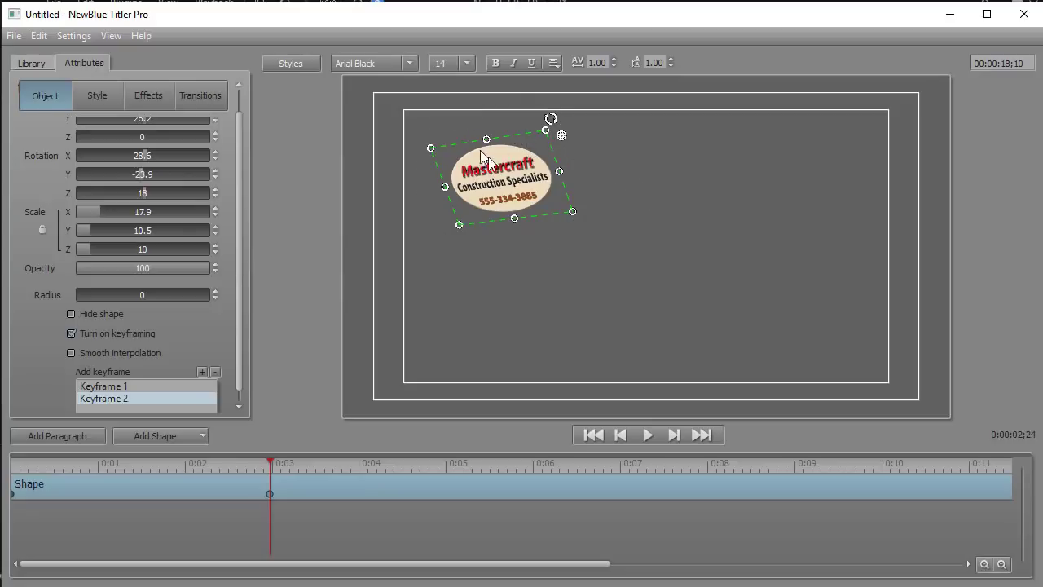
{"action": "left_click_drag", "start_coordinate": [512, 138], "coordinate": [766, 133]}
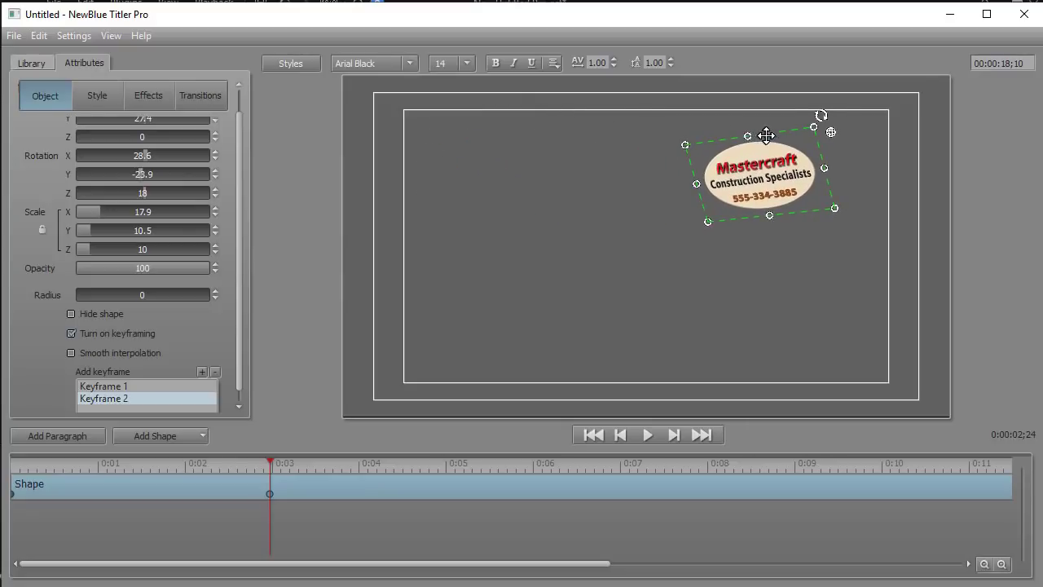
Play the title from the beginning to review the combined tilt and movement of the logo
{"action": "left_click", "coordinate": [649, 435]}
{"action": "left_click", "coordinate": [593, 435]}
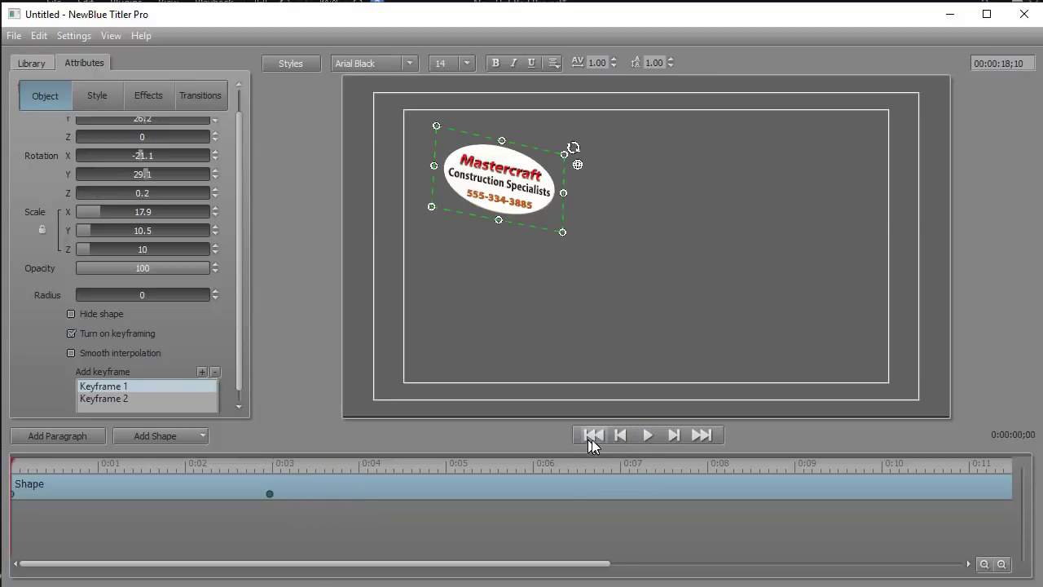
{"action": "left_click", "coordinate": [645, 435]}
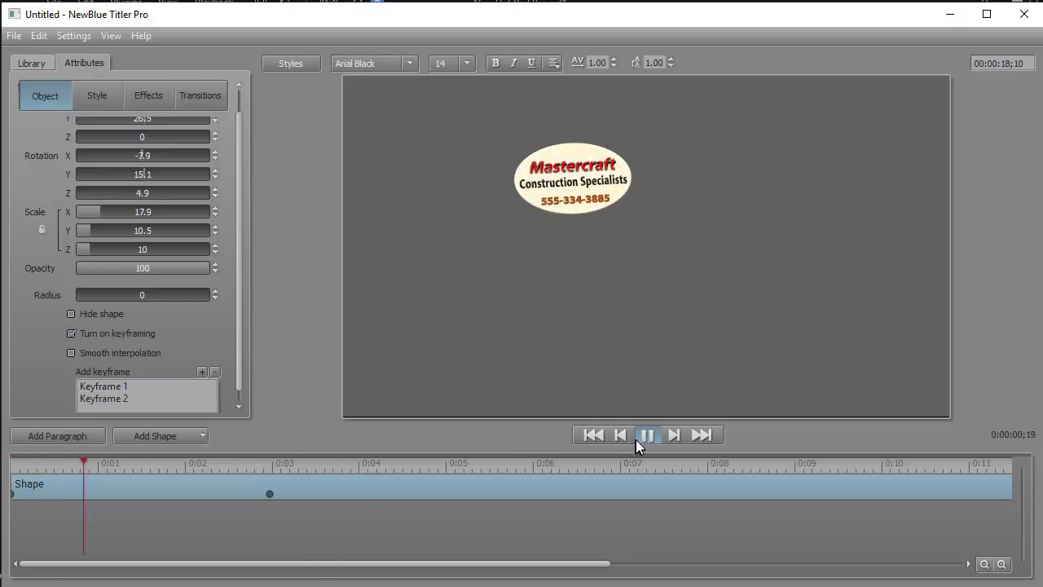